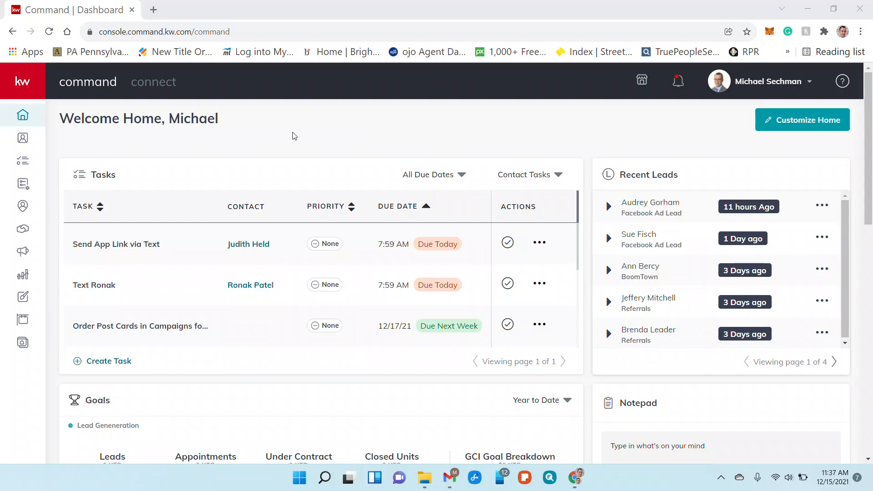
- Go to the Designs section and start a new design of the Social type
left_click(23, 295)
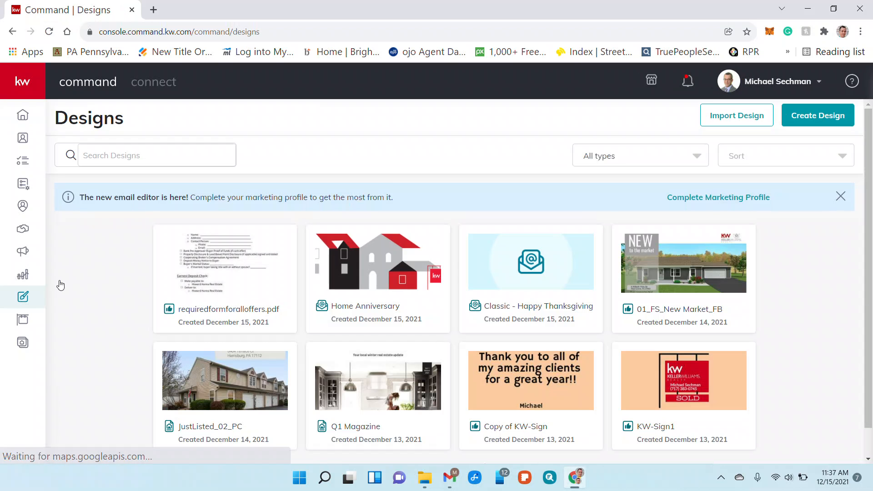
left_click(824, 116)
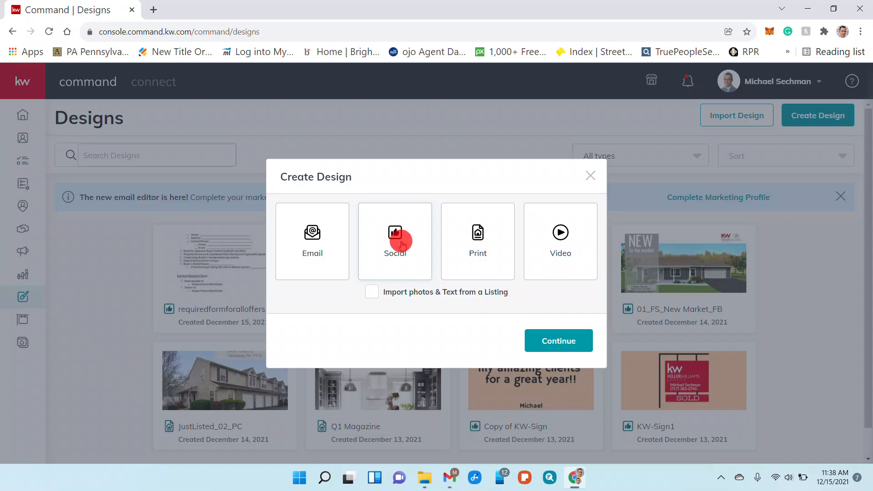
left_click(401, 245)
left_click(560, 342)
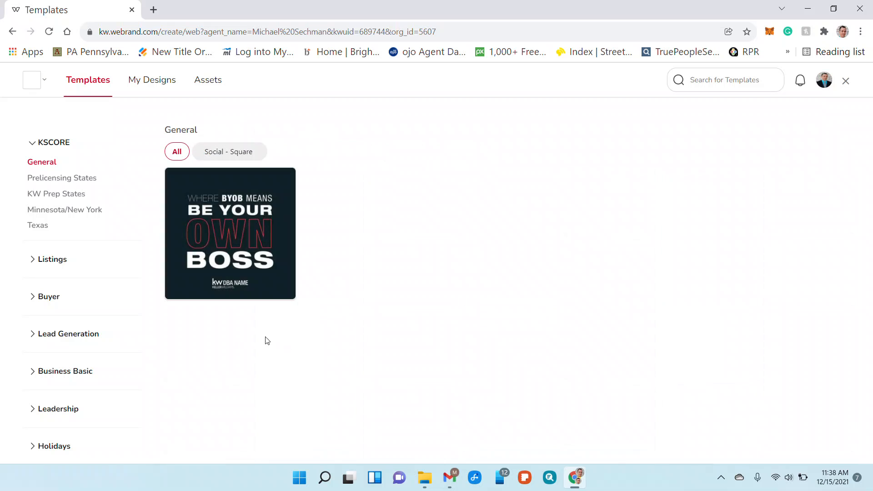
- Open the square Happy 4th of July template IndependenceDay-02_Sq from the July holiday templates for editing
scroll(98, 348, "down", 2)
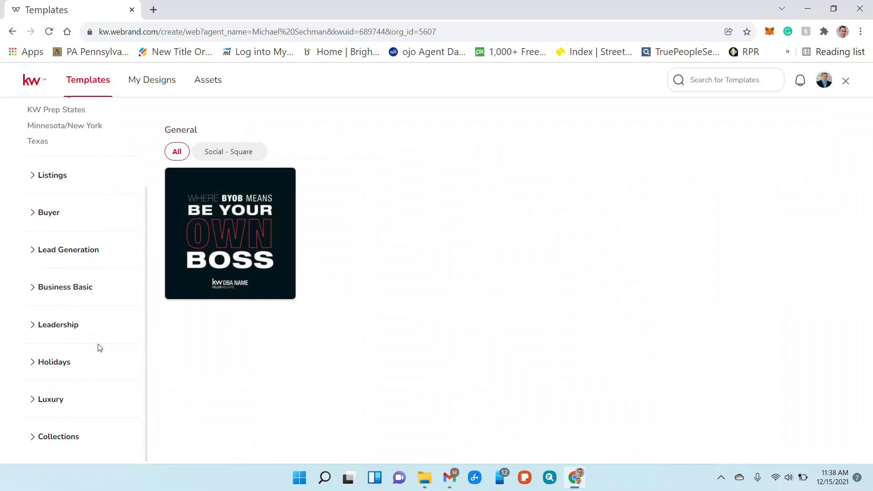
left_click(63, 363)
scroll(64, 364, "down", 3)
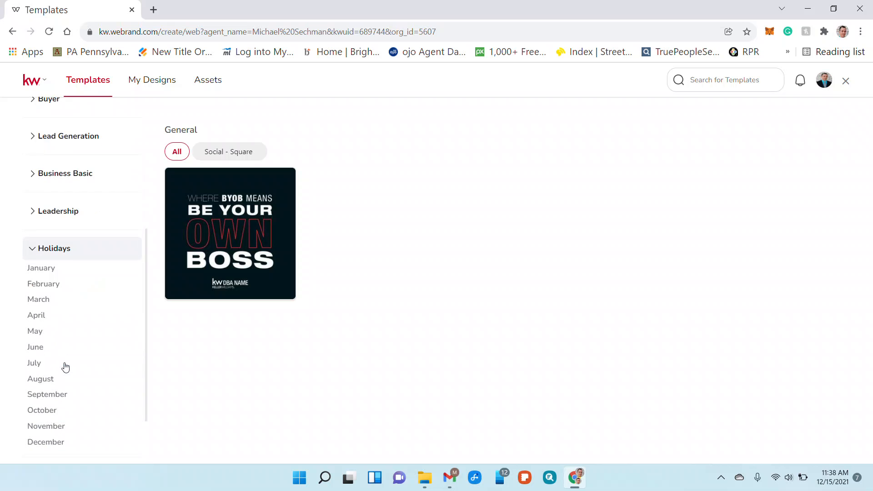
left_click(37, 364)
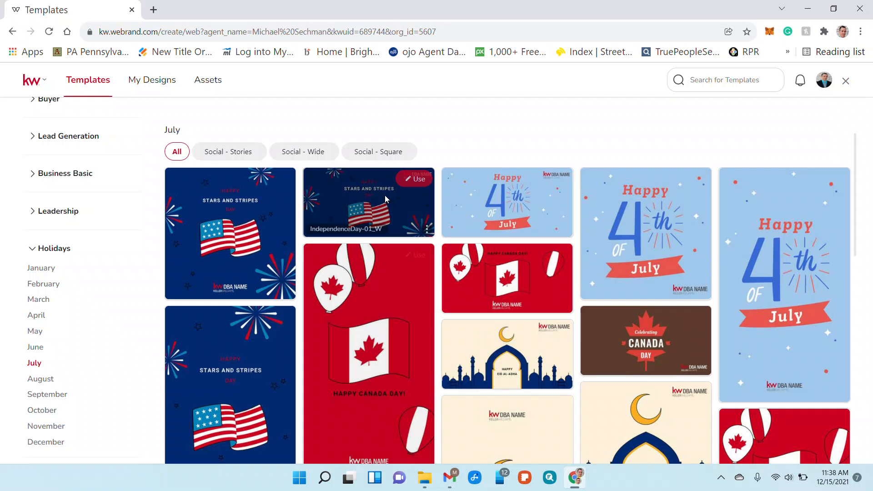
left_click(383, 155)
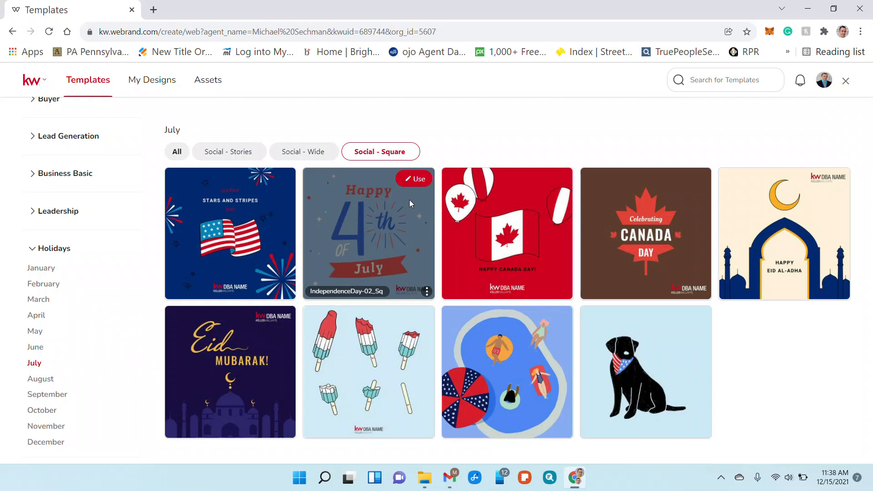
left_click(416, 180)
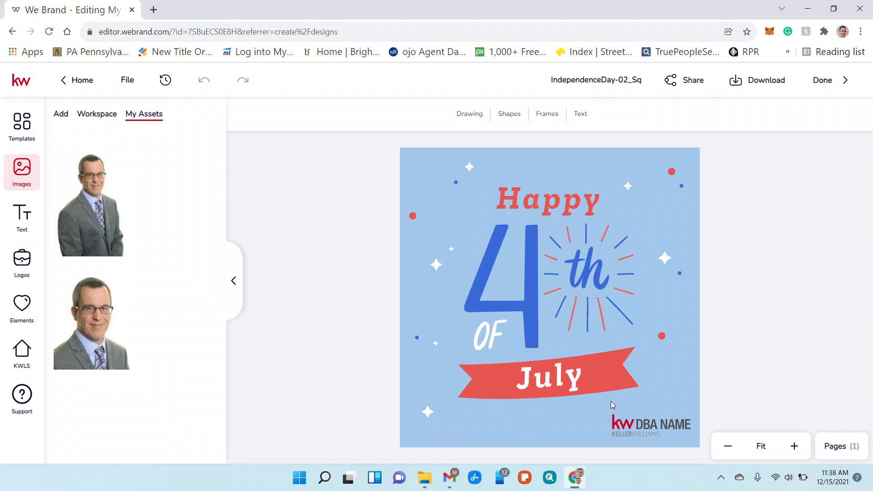
- Replace the DBA name logo with the red and grey Keller Williams Realty logo and fit it inside the canvas's lower-right corner
left_click(644, 428)
left_click(643, 427)
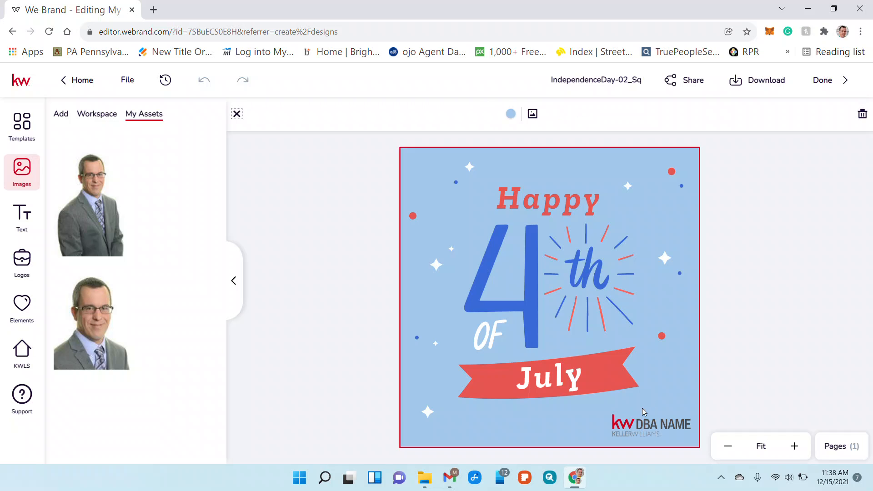
left_click(643, 422)
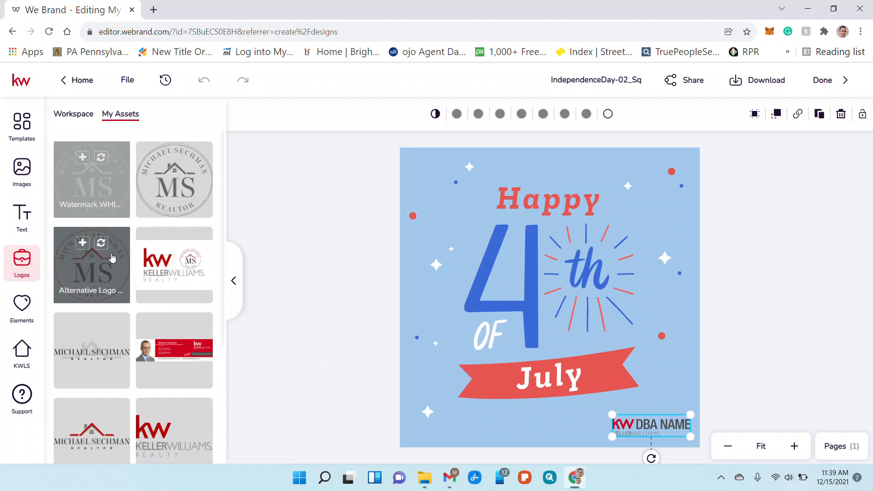
scroll(112, 257, "down", 4)
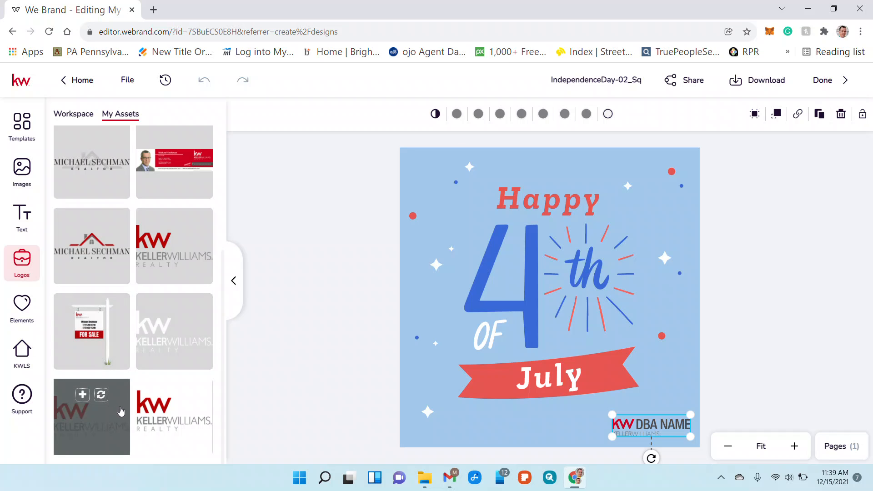
left_click(101, 395)
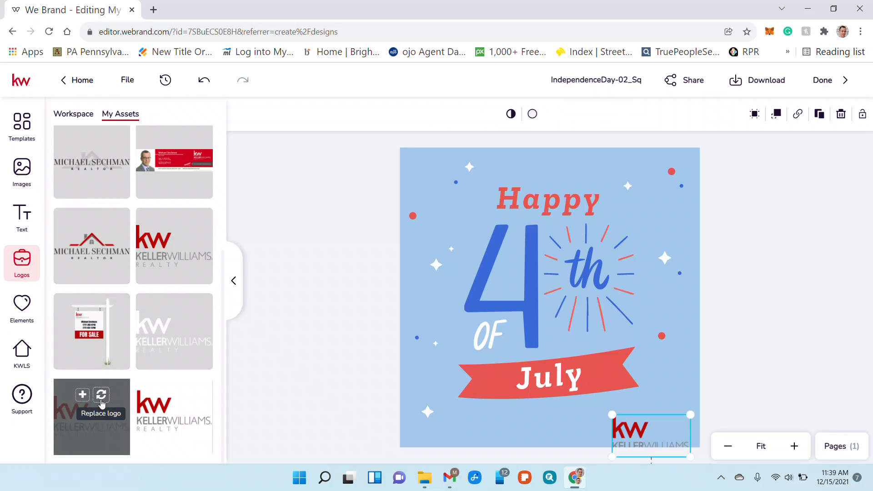
left_click_drag(653, 430, 658, 415)
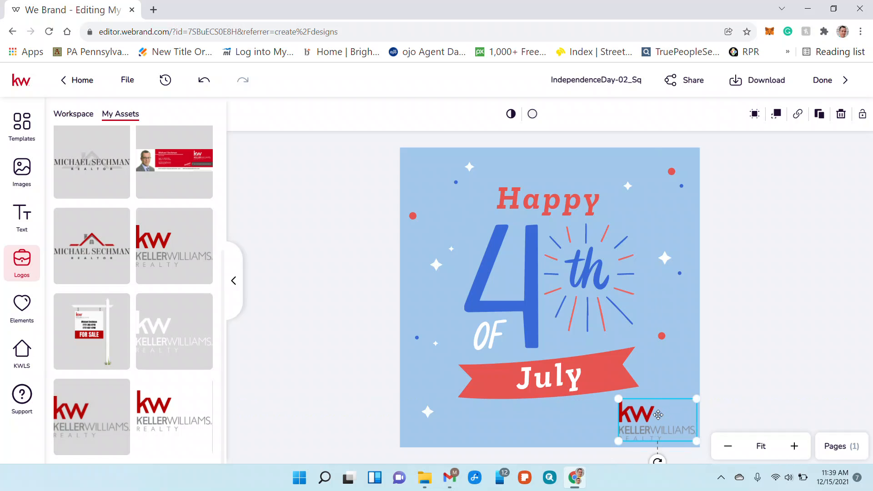
left_click(674, 378)
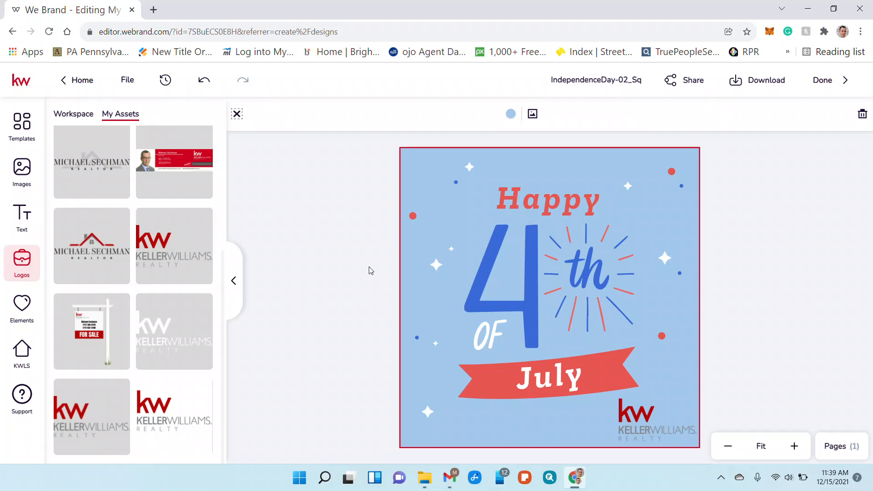
- Add the round MS Realtor logo with the red roof, shrinking it to fit the canvas's upper-left corner
scroll(87, 258, "up", 4)
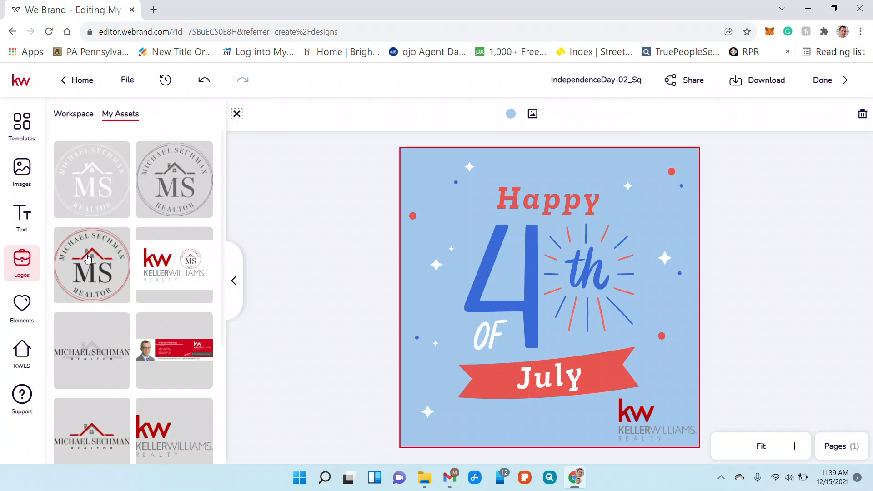
left_click(88, 262)
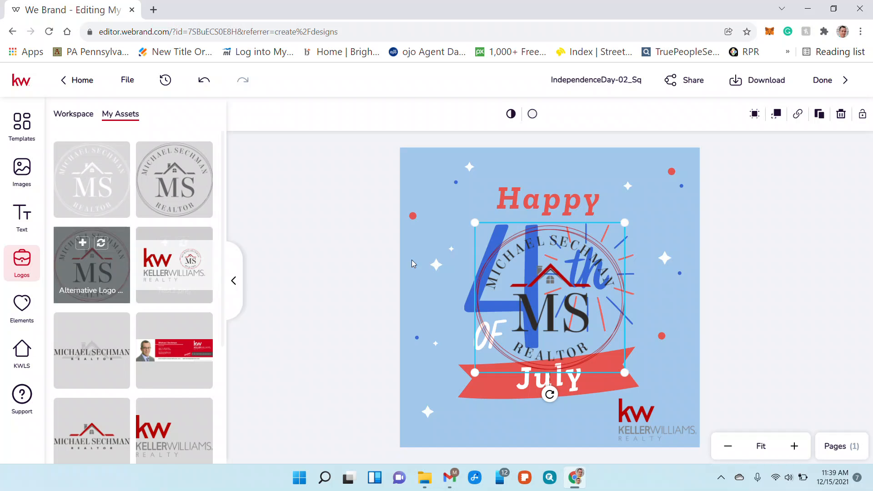
left_click_drag(562, 296, 517, 272)
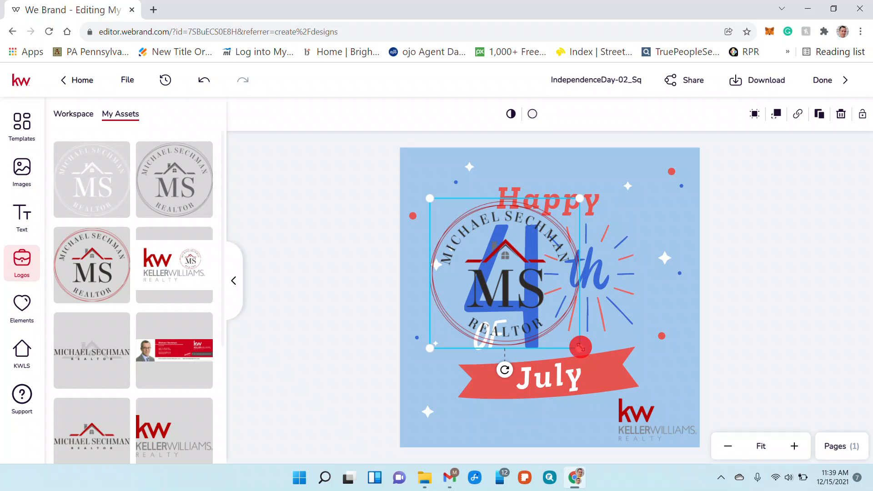
left_click_drag(579, 348, 464, 189)
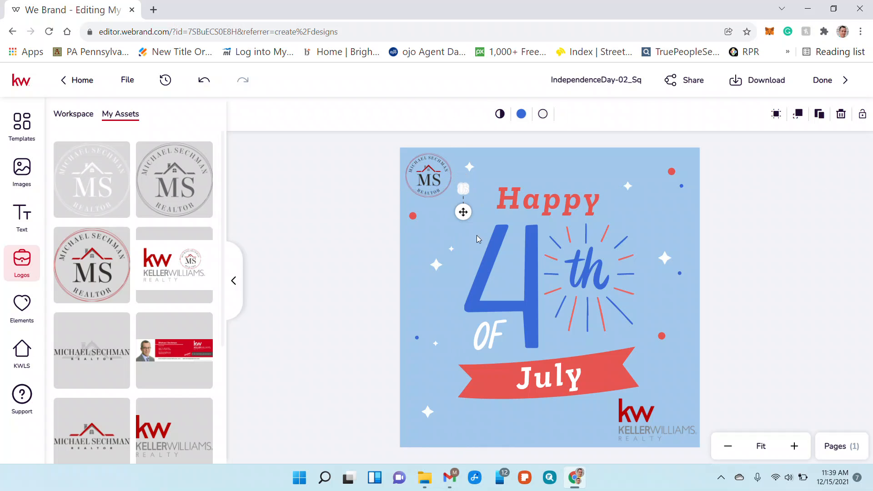
left_click(517, 166)
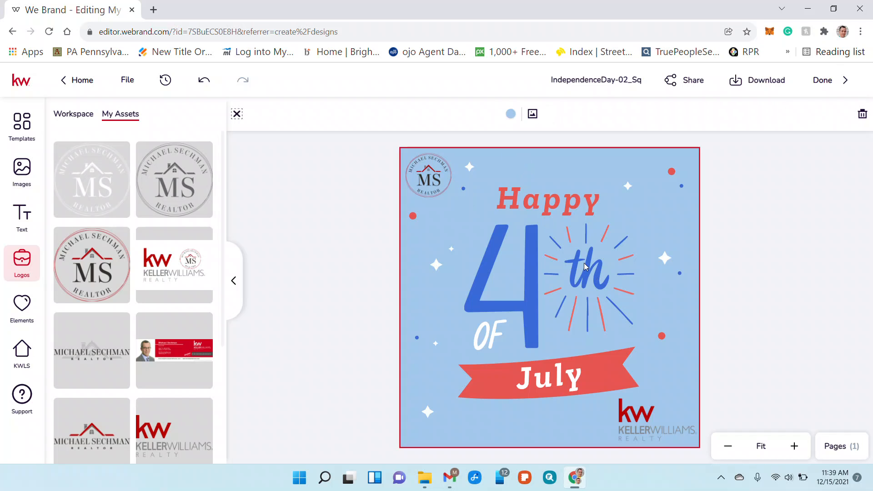
- Download the finished 4th of July design as a PNG and exit the design editor
left_click(773, 85)
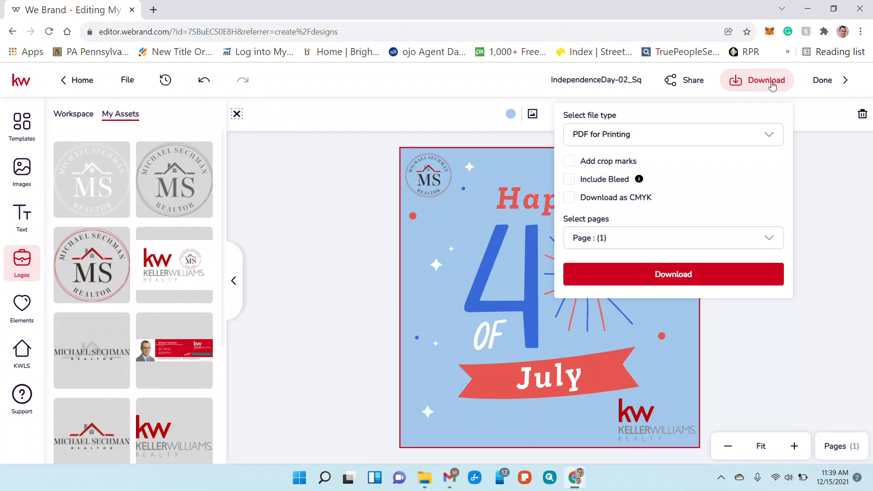
left_click(769, 135)
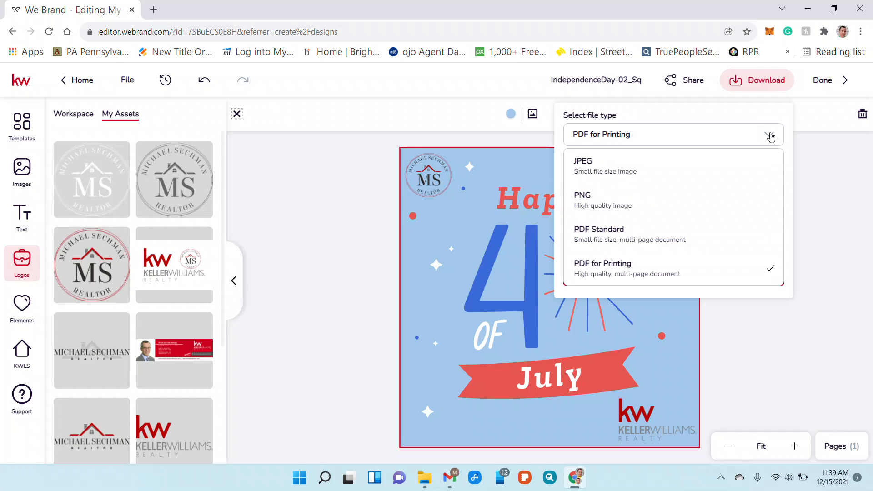
left_click(737, 201)
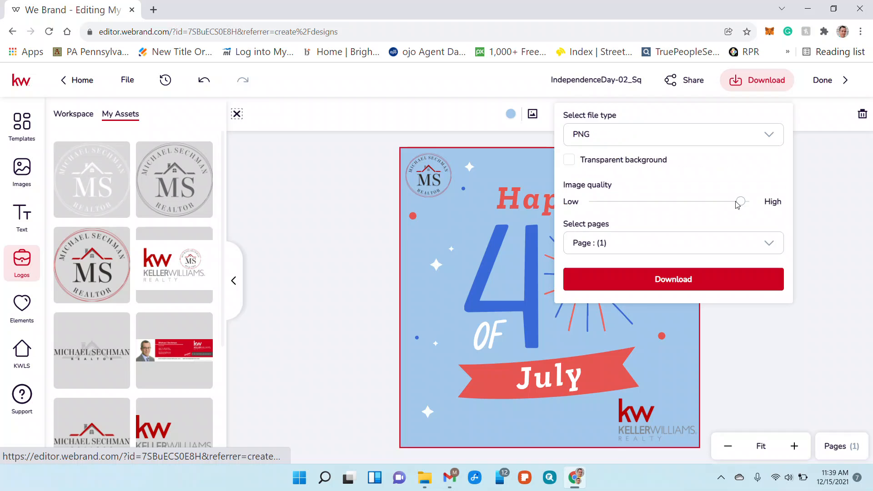
left_click(696, 281)
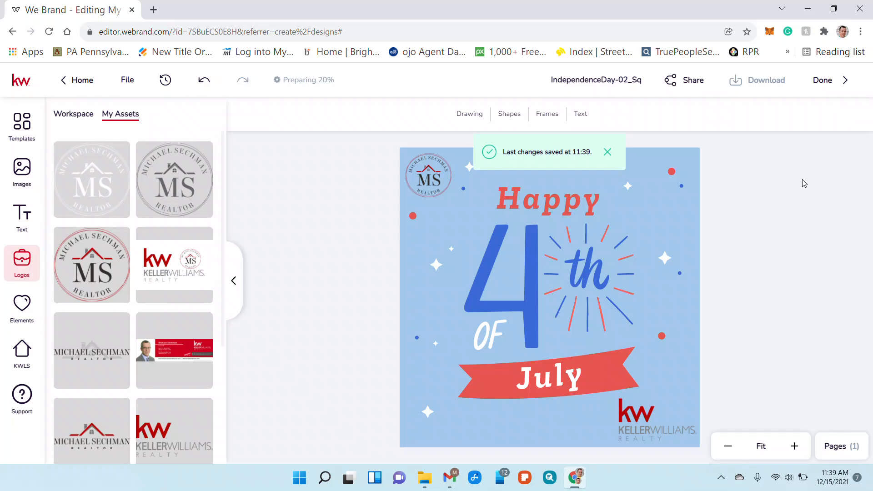
left_click(829, 82)
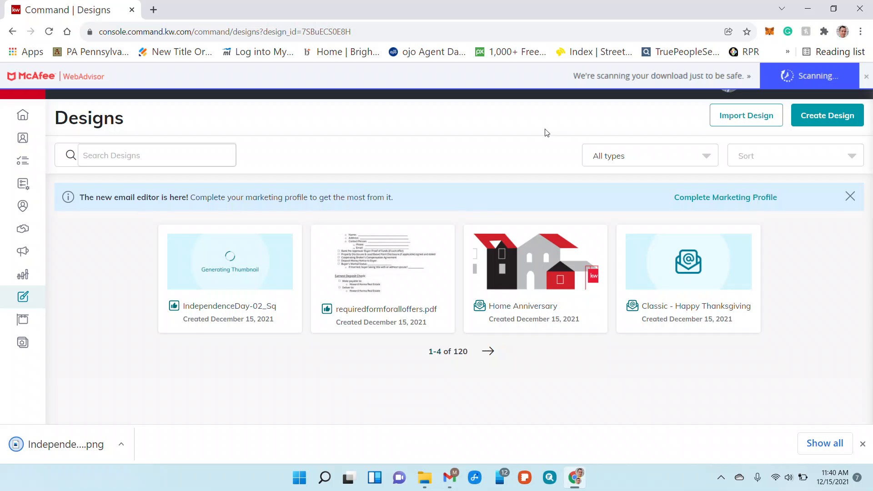
- Create a new Email design from a new blank template
left_click(840, 119)
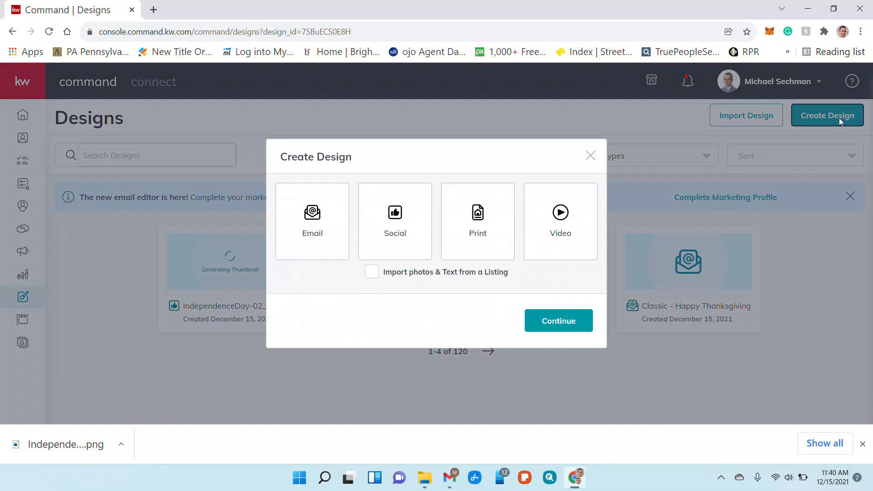
left_click(307, 220)
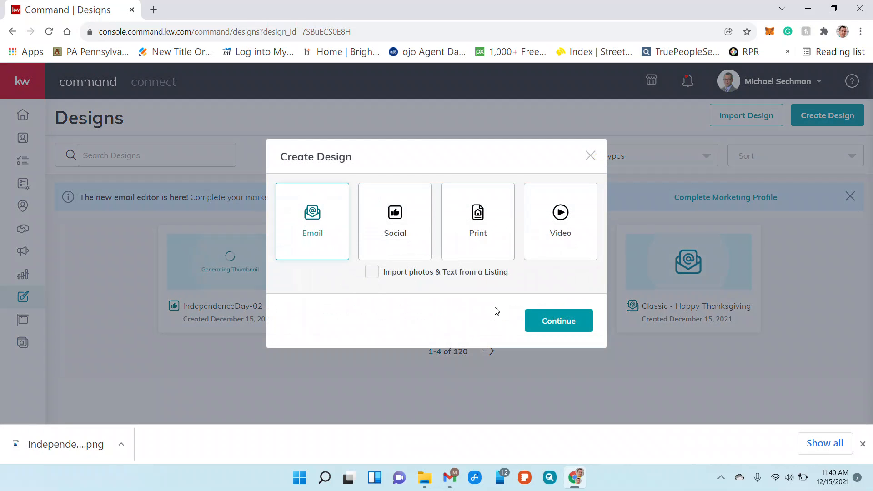
left_click(565, 325)
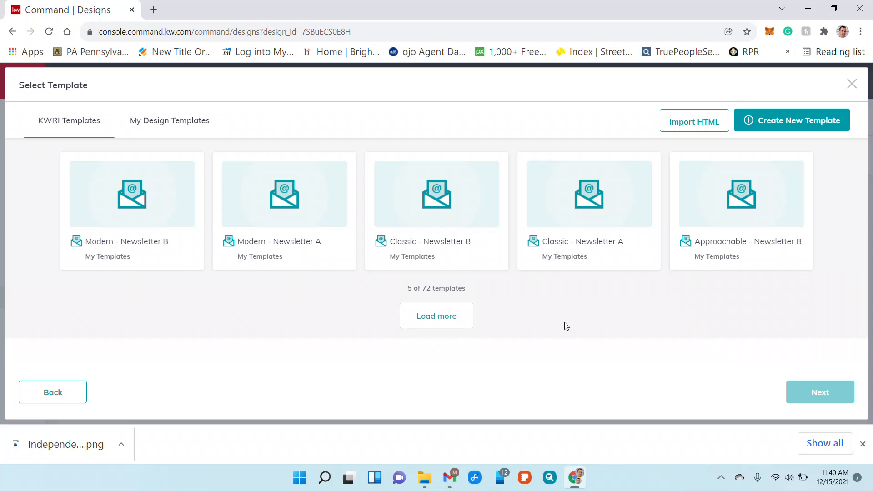
left_click(815, 127)
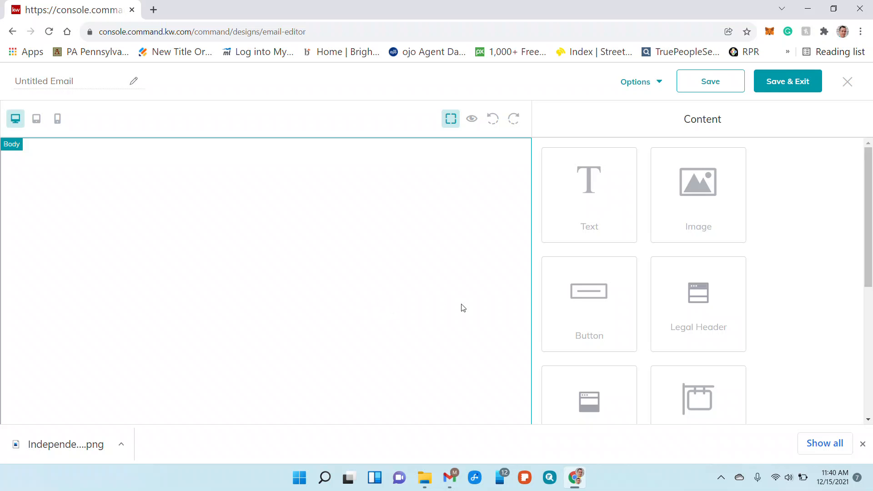
- Add a Legal Header block at the top of the empty email body
scroll(662, 318, "down", 2)
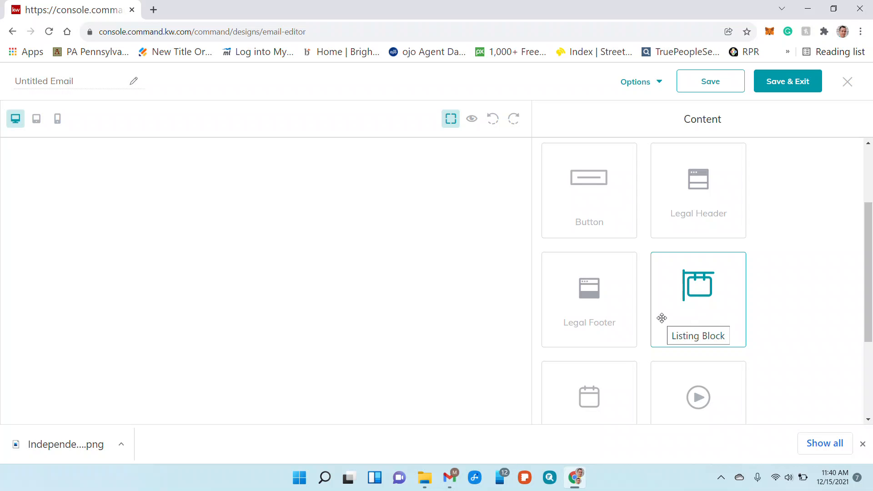
scroll(661, 316, "down", 1)
scroll(677, 309, "up", 3)
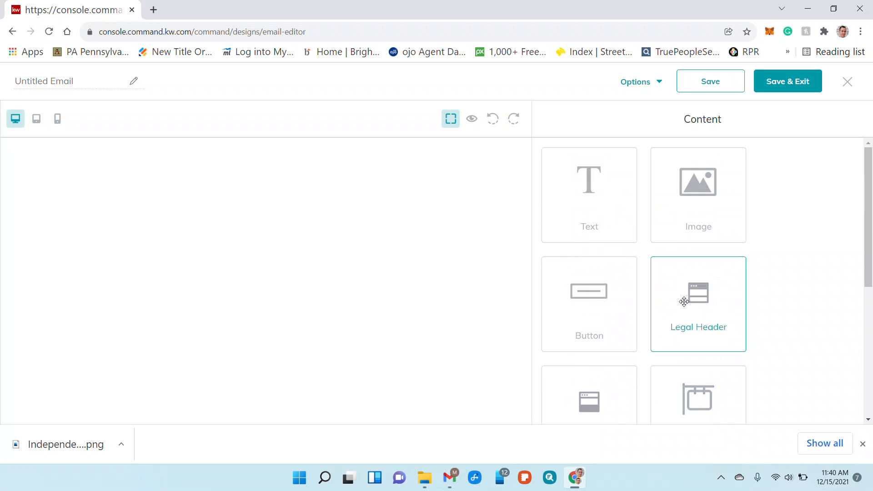
left_click(696, 303)
left_click_drag(696, 303, 487, 181)
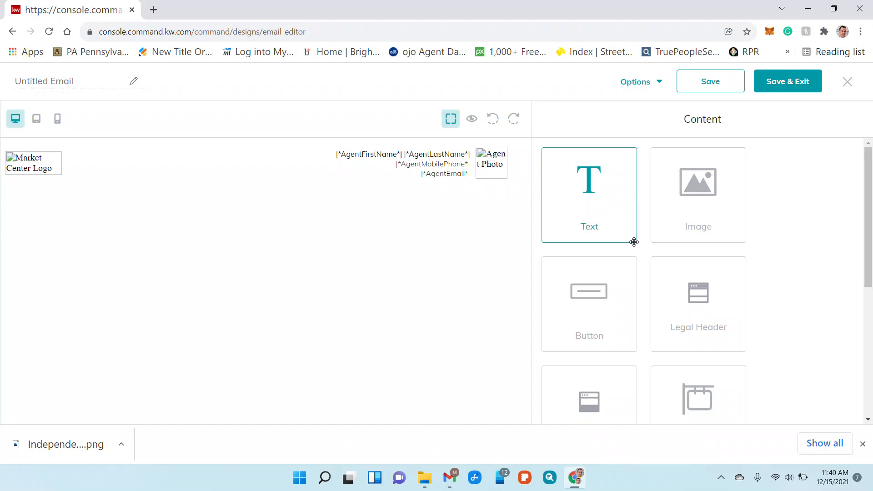
- Add an Image block below the legal header and upload the IndependenceDay-02_Sq (1) PNG from the Downloads folder
left_click_drag(710, 203, 478, 288)
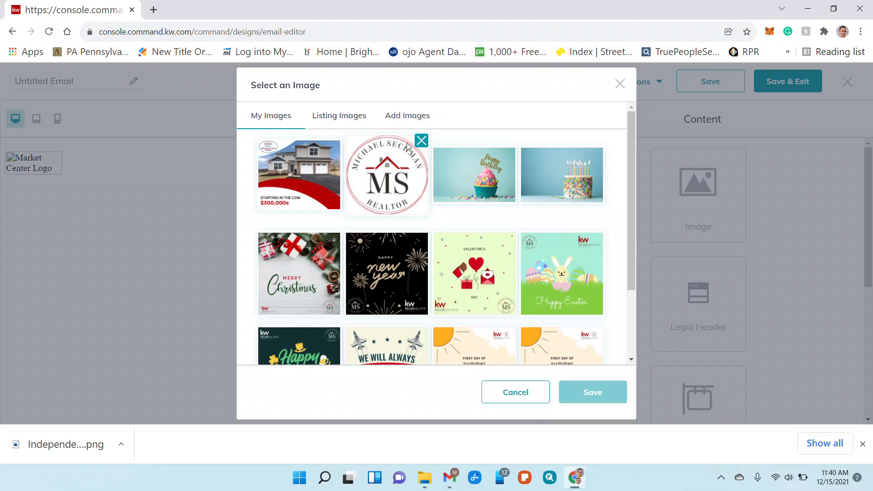
left_click(408, 115)
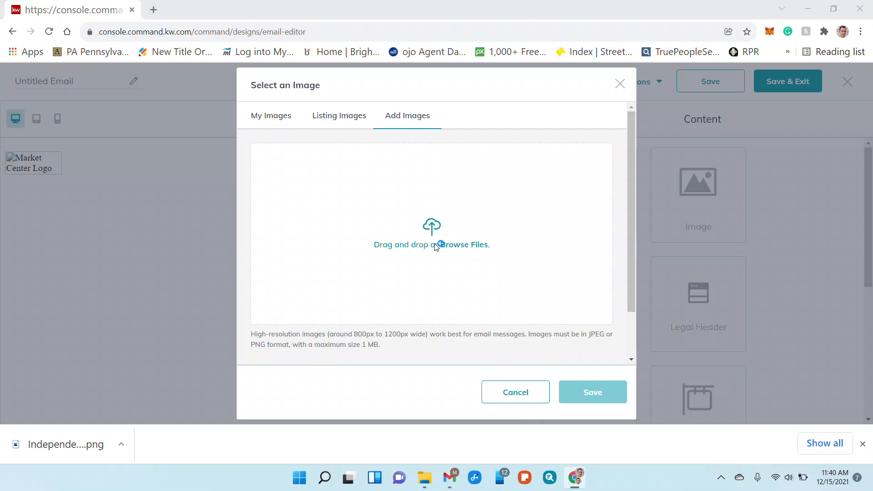
left_click(440, 245)
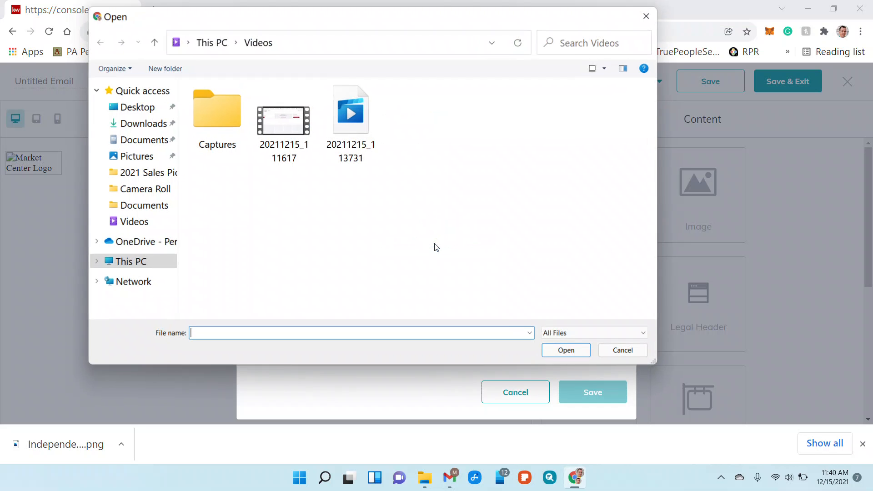
left_click(143, 123)
left_click(253, 133)
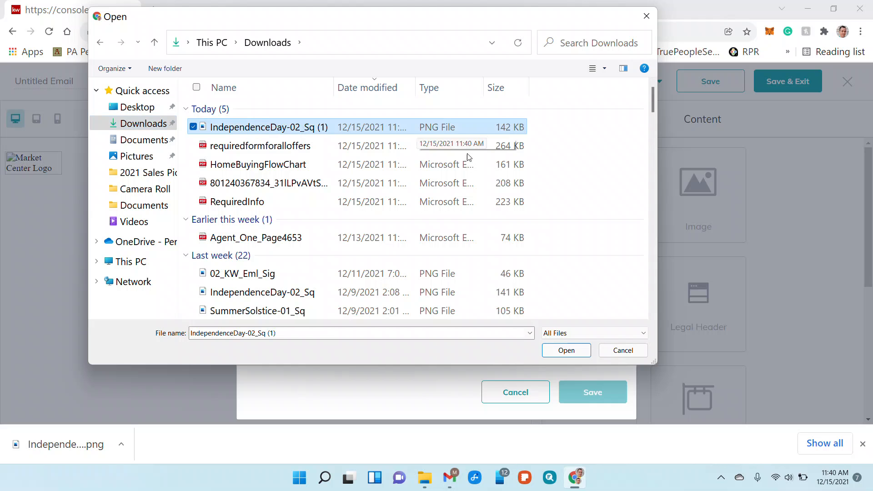
left_click(563, 352)
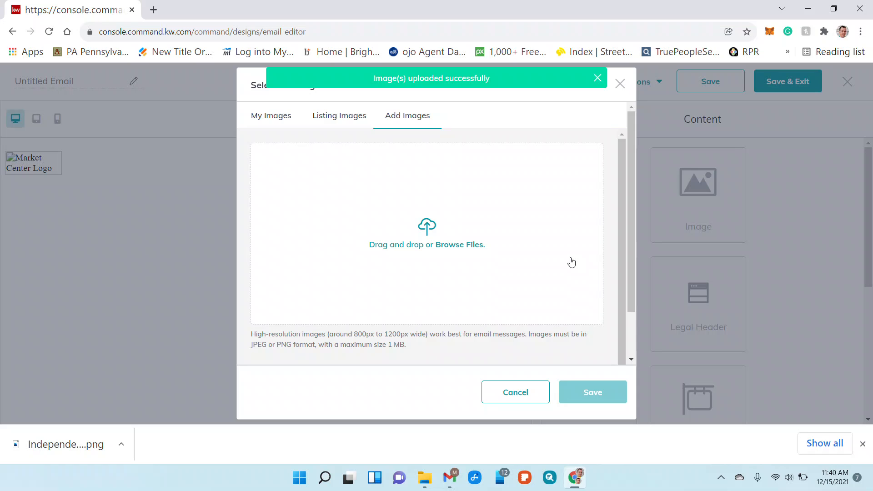
- Insert the newly uploaded Happy 4th of July picture into the email's image block
scroll(562, 273, "down", 1)
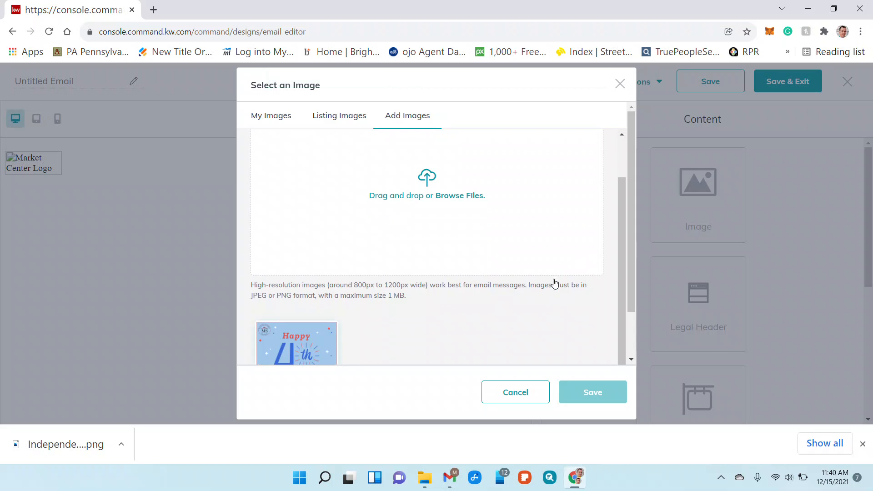
scroll(414, 312, "down", 1)
left_click(292, 312)
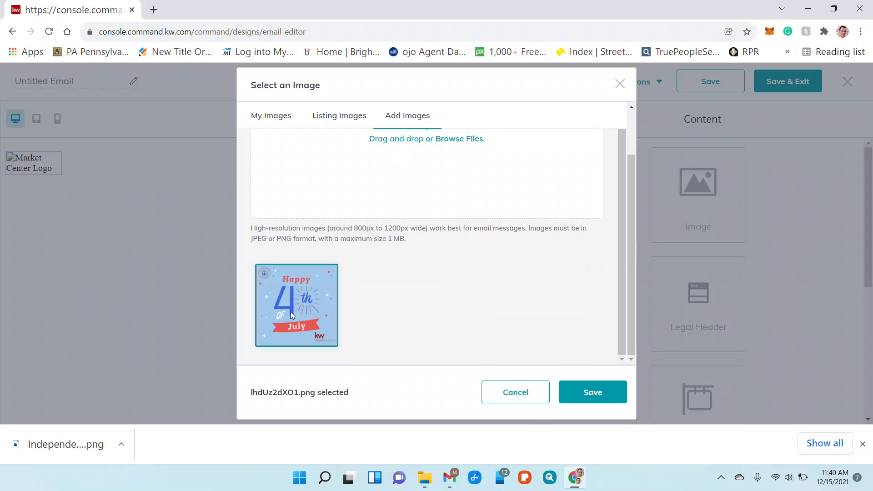
left_click(592, 393)
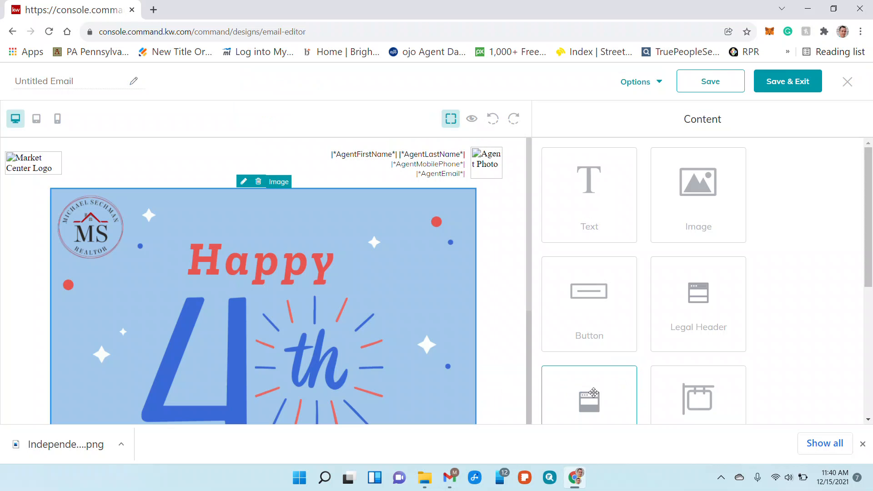
- Add a Text block directly beneath the 4th of July image
scroll(512, 332, "down", 4)
left_click(511, 332)
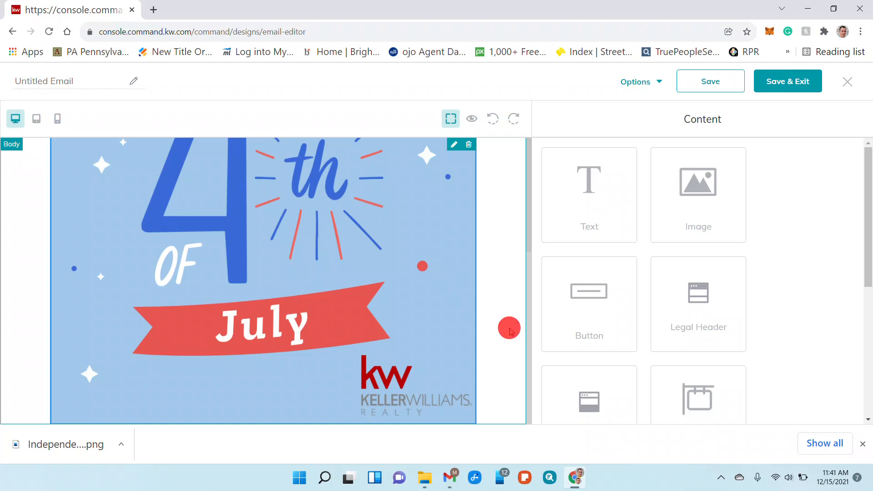
scroll(805, 329, "down", 5)
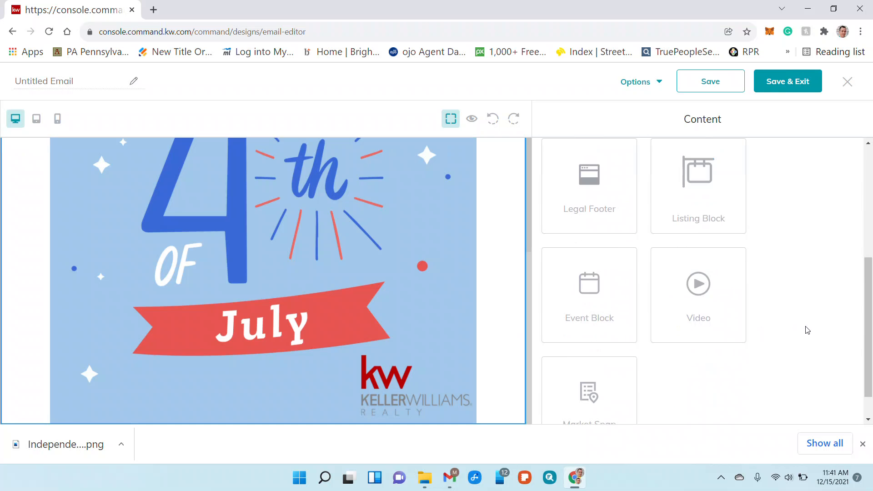
scroll(805, 330, "up", 5)
left_click_drag(542, 303, 507, 395)
scroll(517, 350, "down", 1)
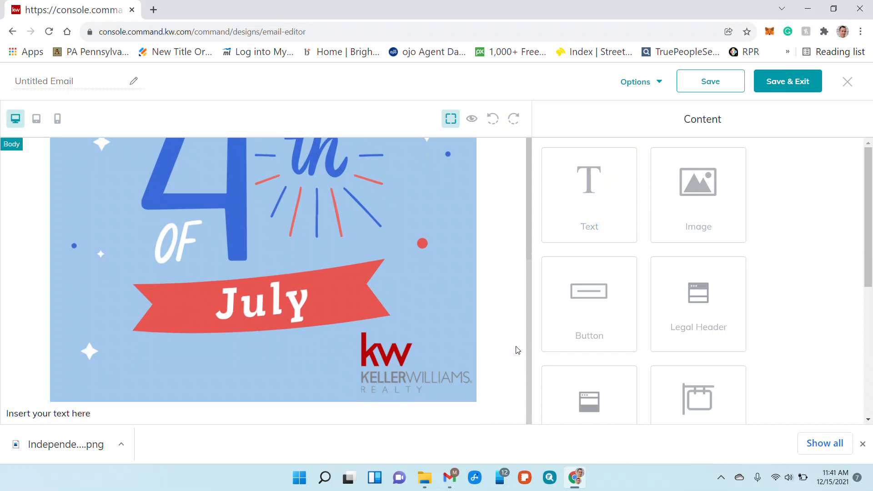
- Replace the text block's placeholder with "Happy 4th of July!" and center it
left_click(186, 414)
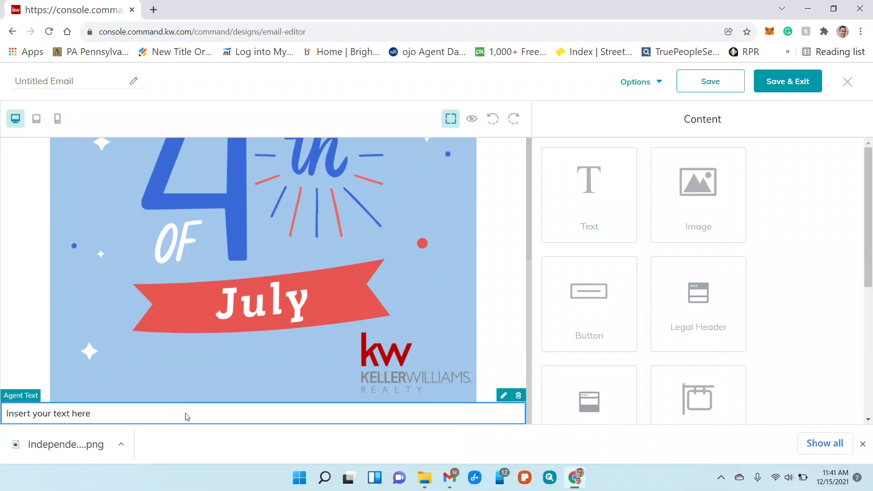
left_click(186, 414)
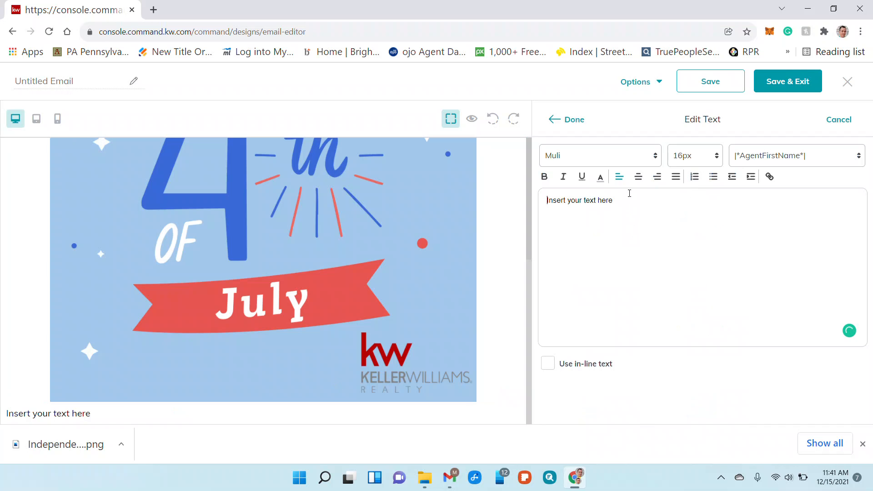
left_click_drag(628, 200, 531, 208)
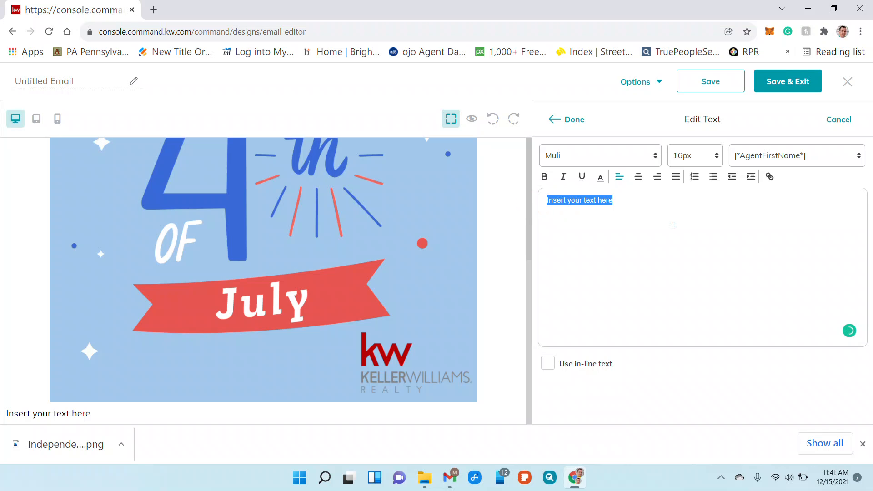
left_click(859, 155)
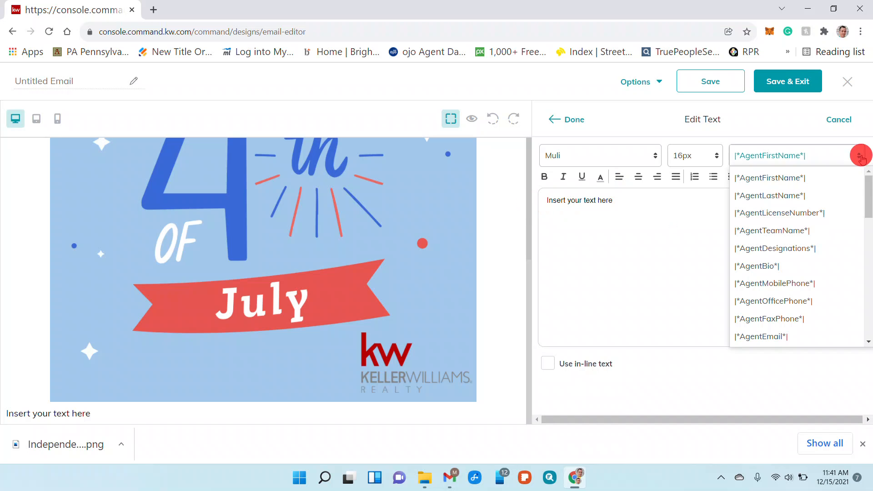
left_click(671, 236)
left_click_drag(659, 209, 529, 199)
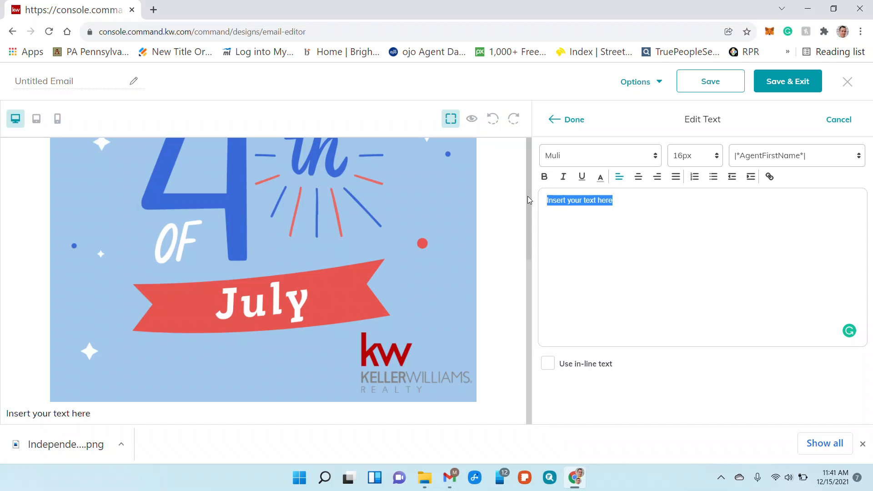
type("H")
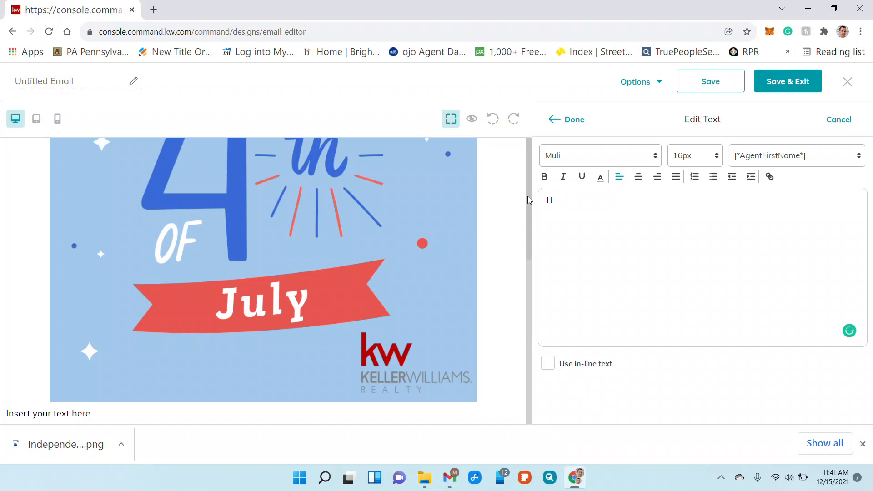
type("appy 4th of July!")
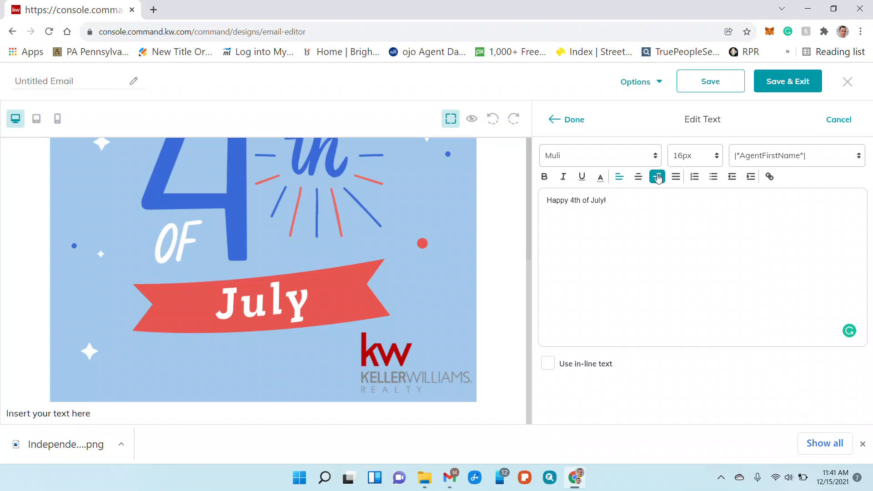
left_click(639, 178)
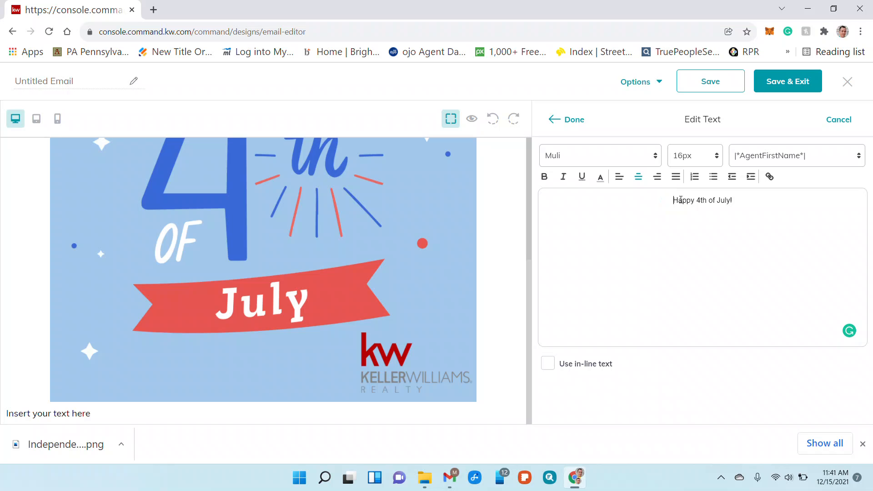
- Insert a blank line above the greeting, set its font size to 24px, and finish editing the text block
key("Return")
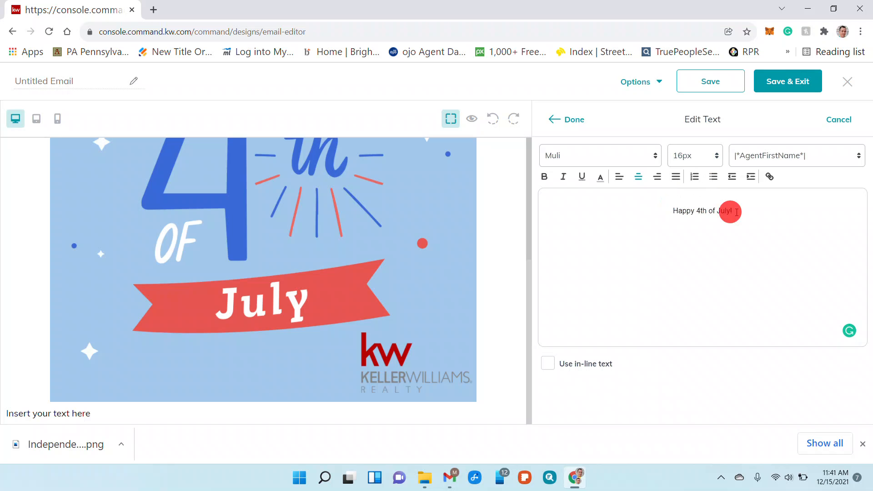
left_click_drag(730, 211, 669, 211)
left_click(718, 157)
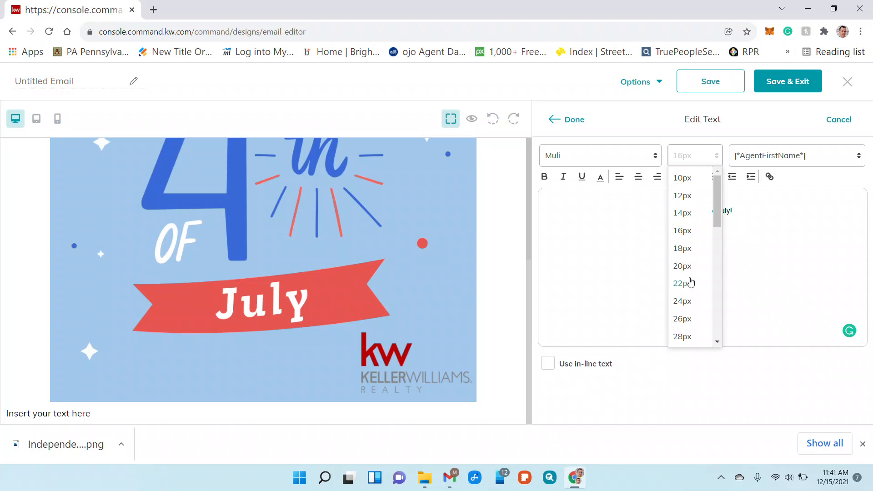
left_click(689, 302)
left_click(714, 276)
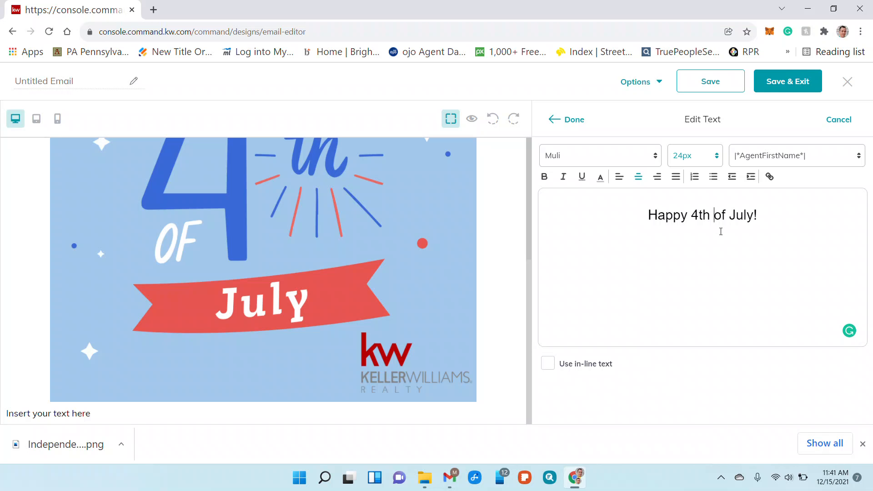
left_click(570, 120)
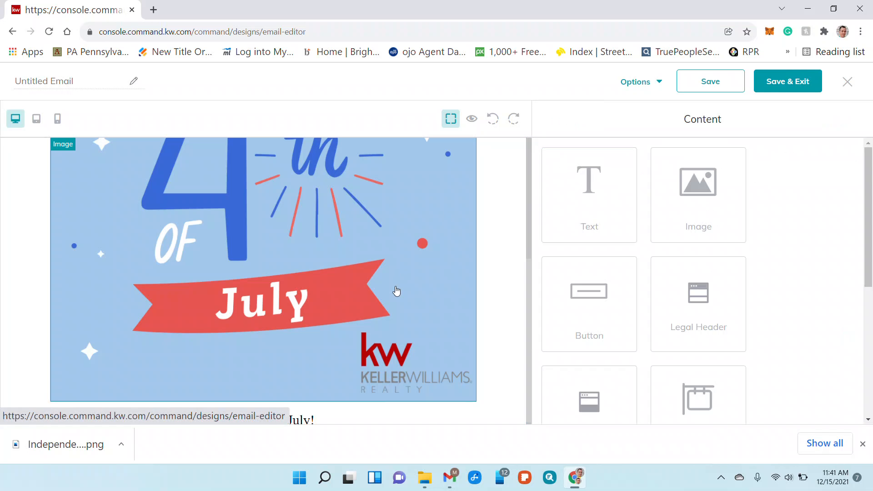
- Dismiss the browser's download bar and add a Legal Footer block below the "Happy 4th of July!" text
left_click(863, 444)
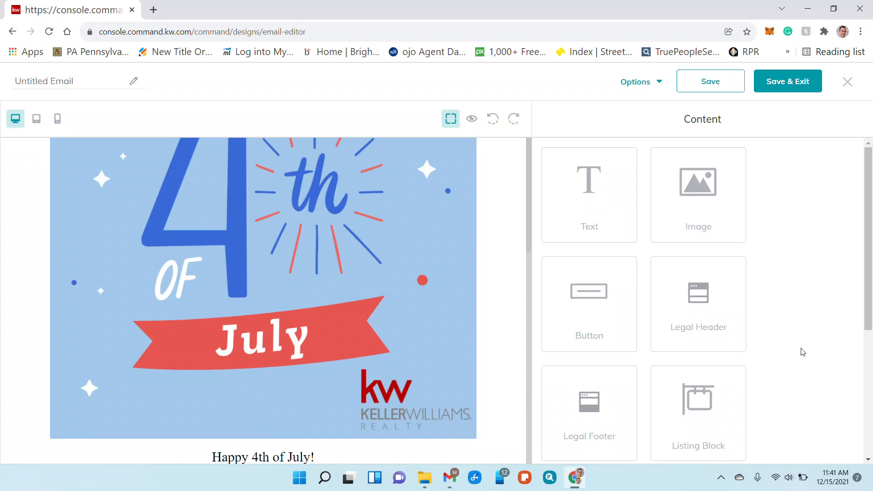
scroll(801, 345, "down", 1)
scroll(797, 342, "down", 4)
scroll(797, 343, "up", 3)
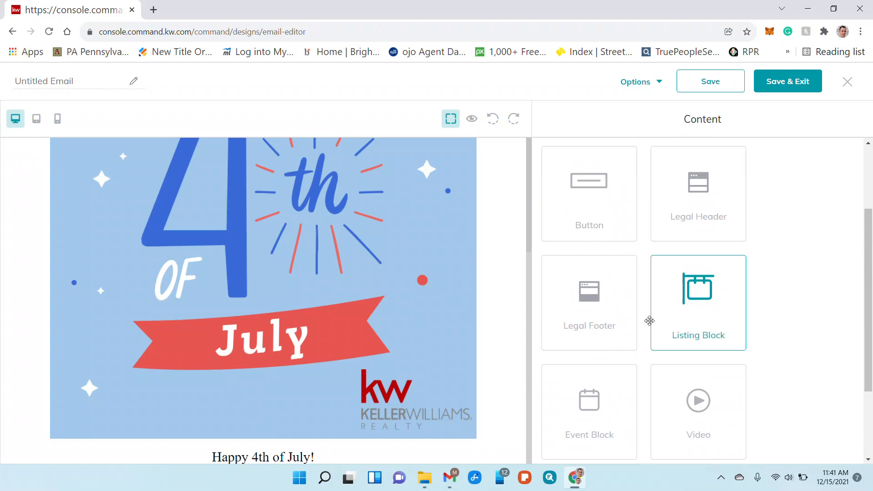
left_click(609, 313)
left_click_drag(609, 313, 510, 458)
scroll(490, 348, "down", 5)
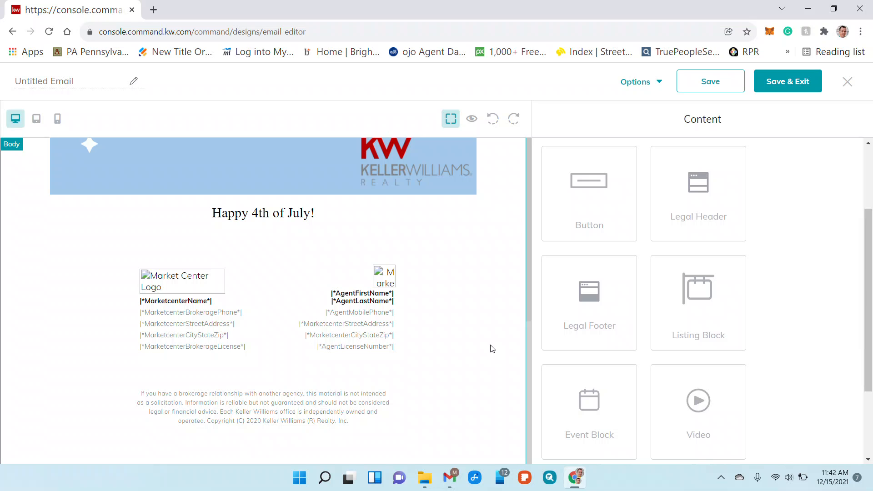
- Preview the email in desktop view, check it from header to footer, and close the preview
scroll(491, 349, "up", 10)
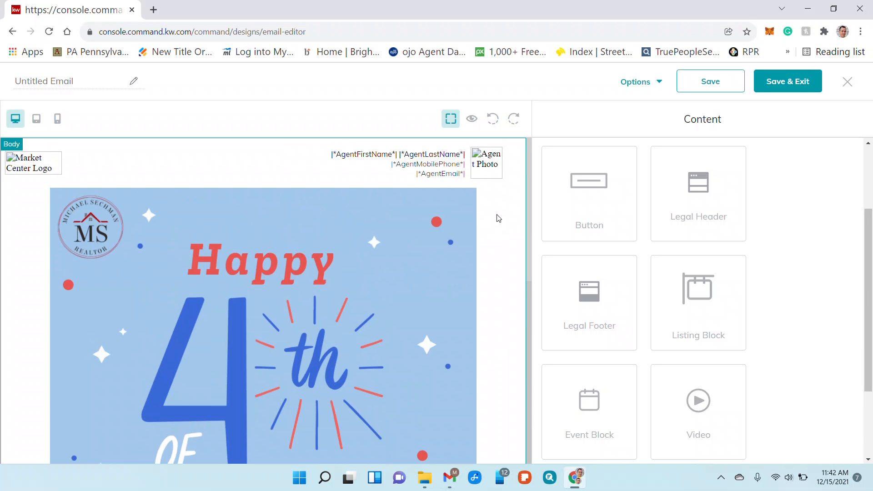
left_click(473, 120)
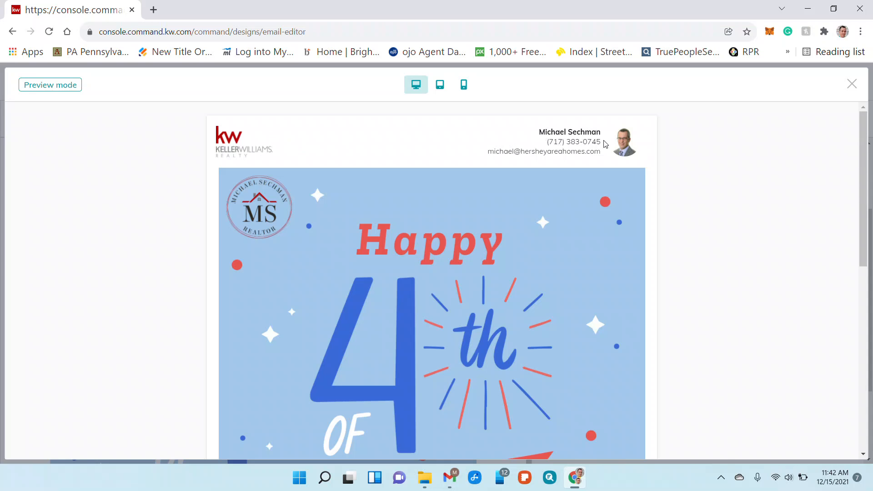
scroll(593, 219, "down", 1)
scroll(542, 283, "down", 7)
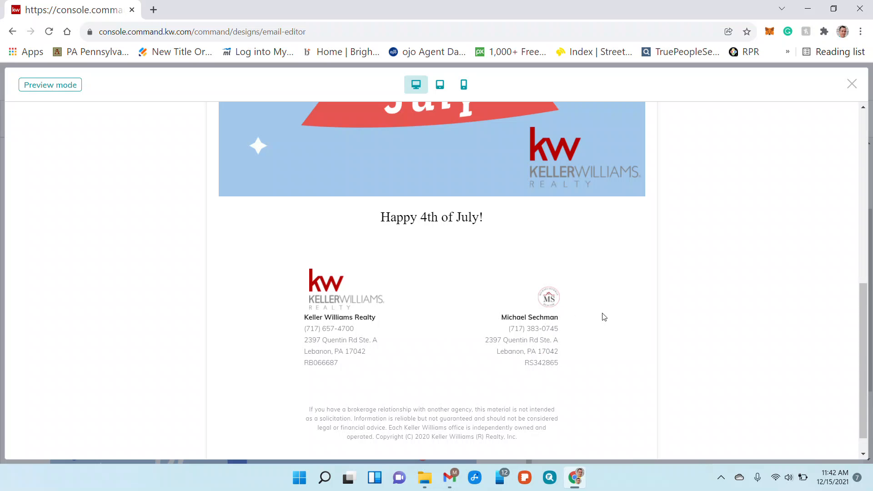
scroll(603, 316, "down", 1)
scroll(603, 316, "up", 10)
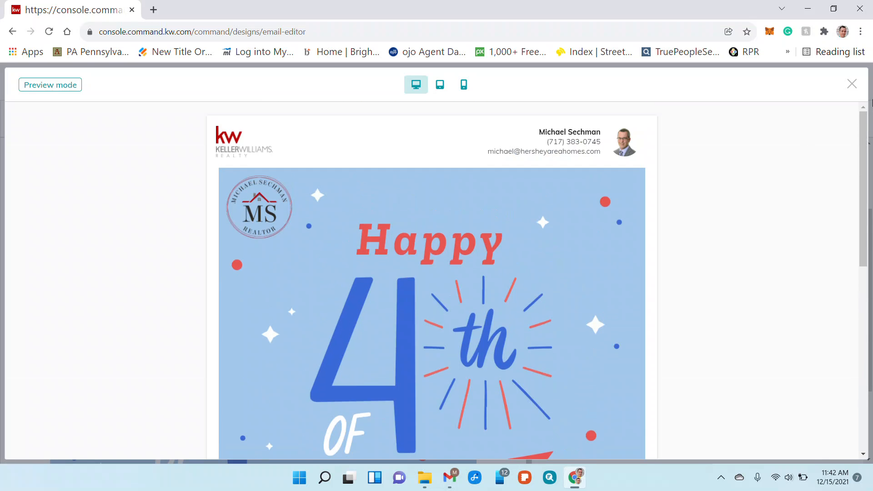
left_click(851, 85)
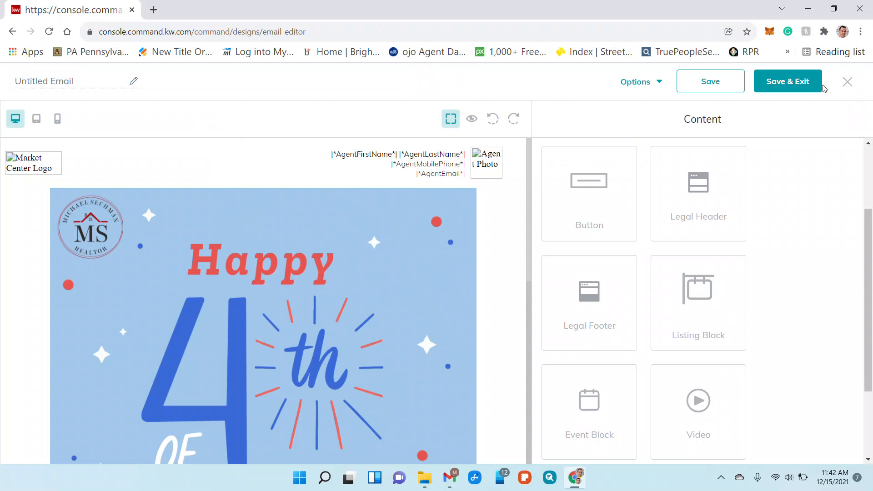
- Name the email template "4th of July", save it, and exit the email editor
left_click(792, 87)
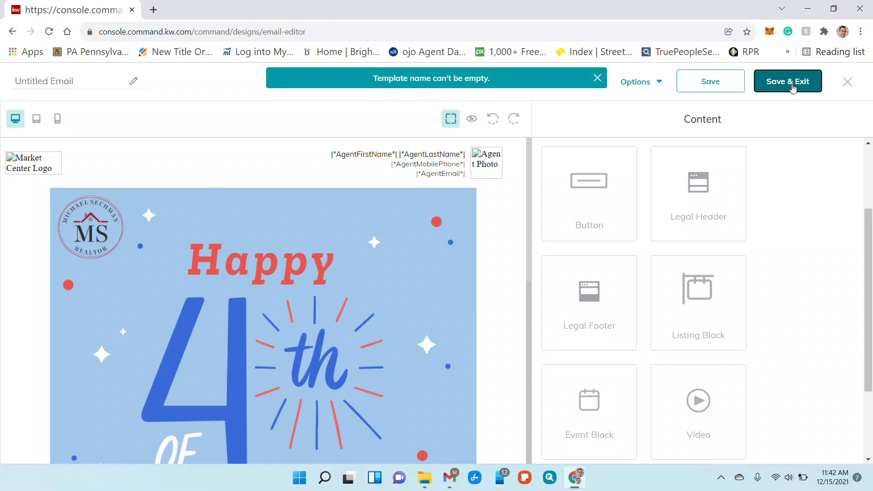
left_click(88, 82)
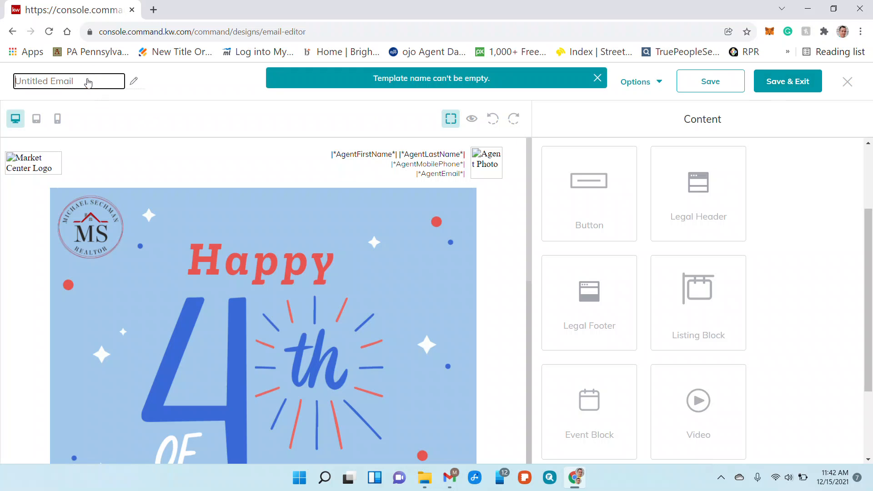
type("4th of July")
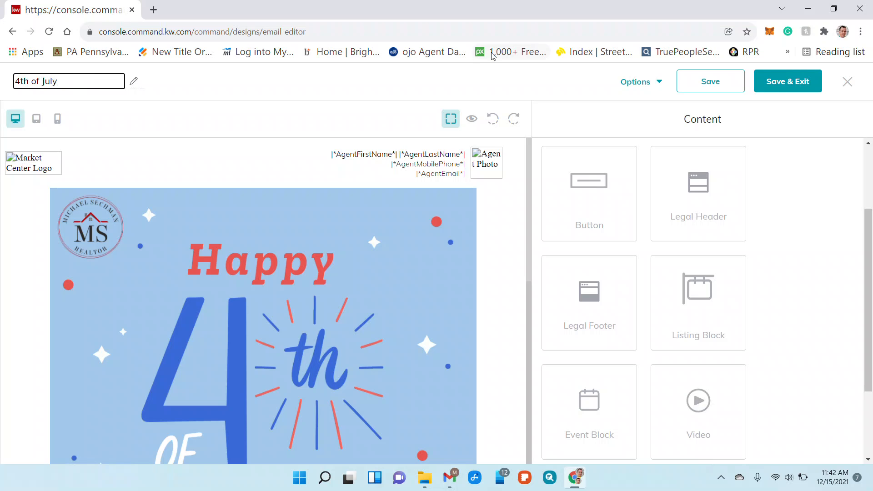
left_click(769, 83)
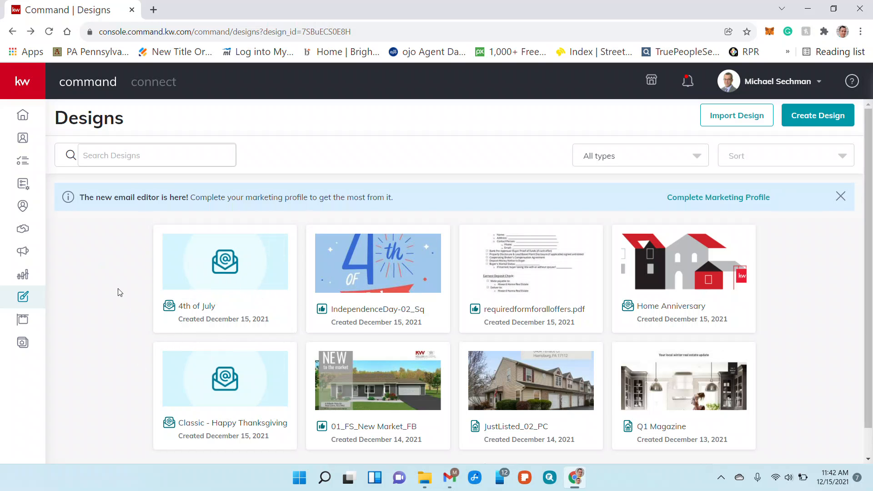
- Go to the Campaigns section and start a new Social Post campaign
left_click(24, 252)
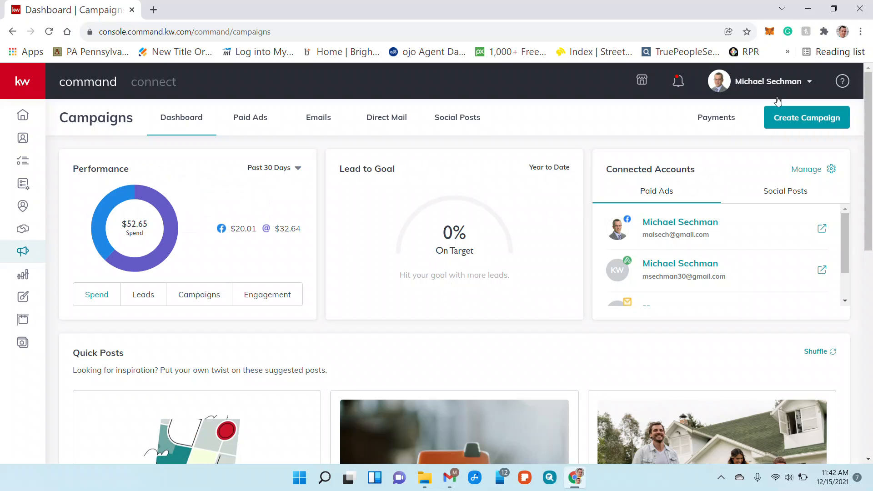
left_click(806, 119)
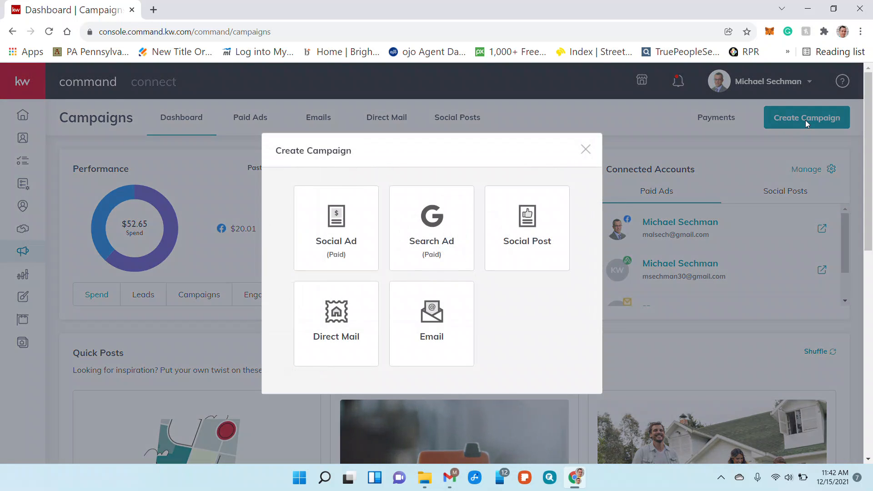
left_click(541, 234)
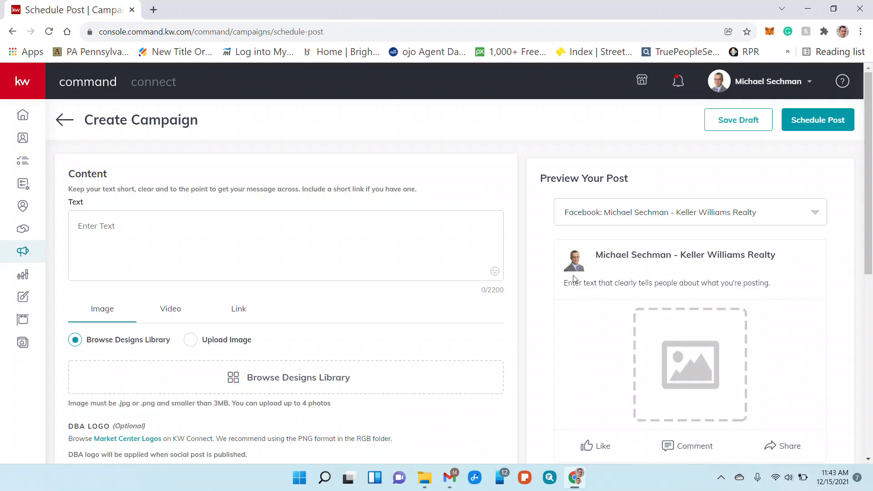
- Add the IndependenceDay-02_Sq design from the Designs Library as the post's image
scroll(755, 317, "down", 2)
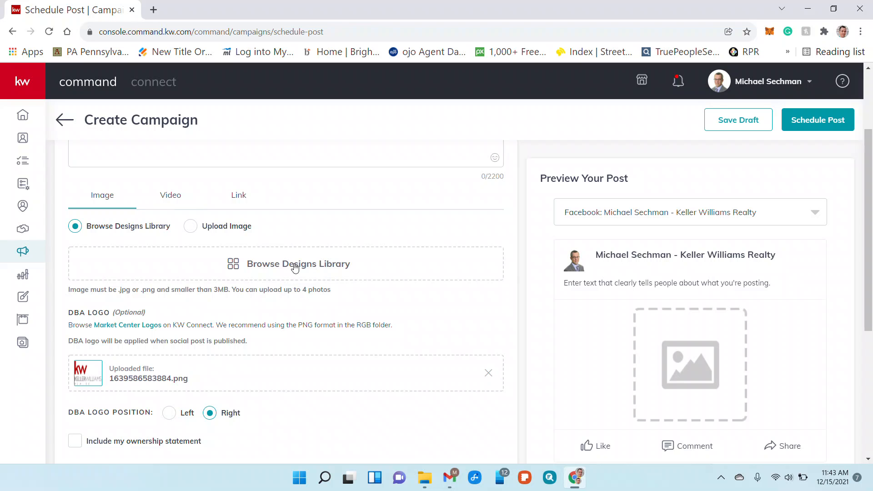
scroll(293, 266, "up", 2)
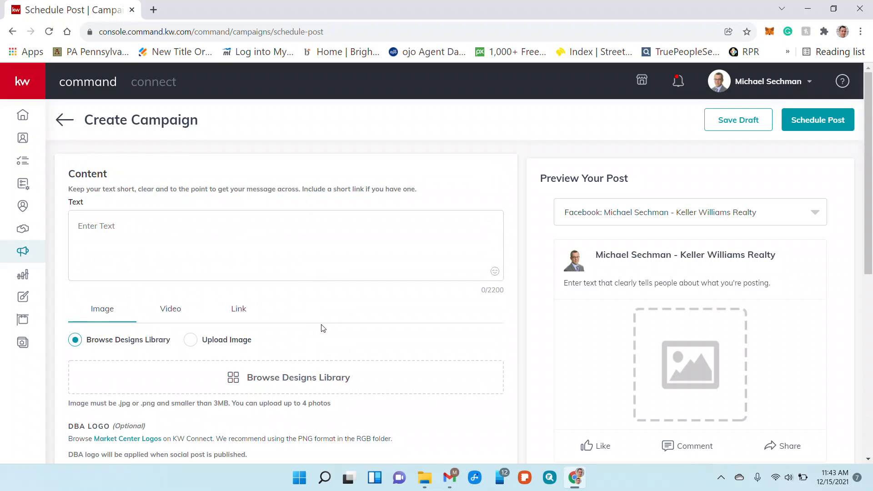
scroll(322, 324, "down", 2)
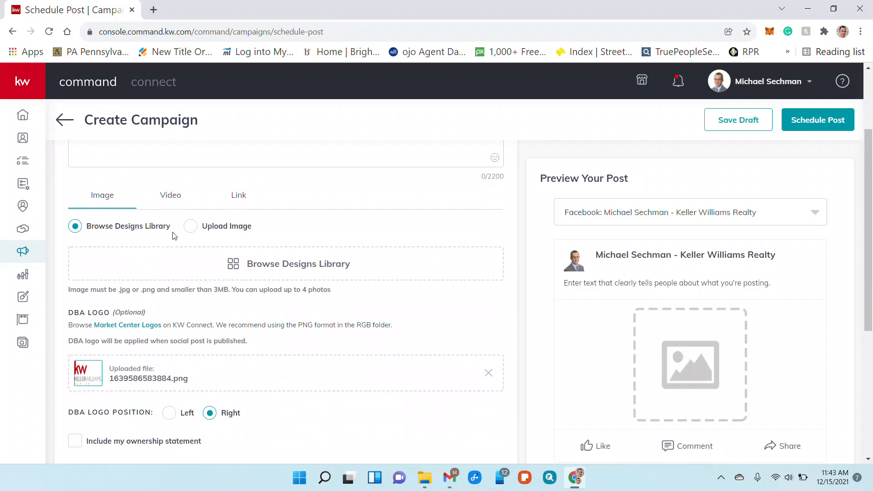
left_click(288, 264)
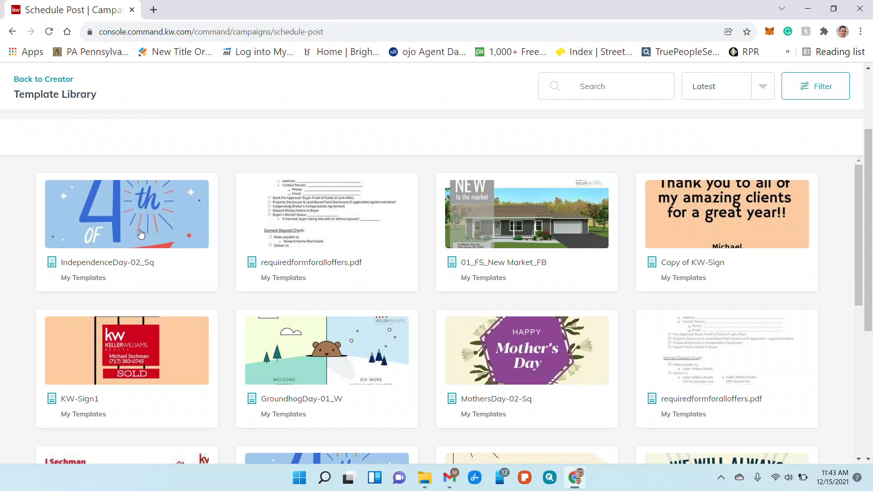
left_click(140, 234)
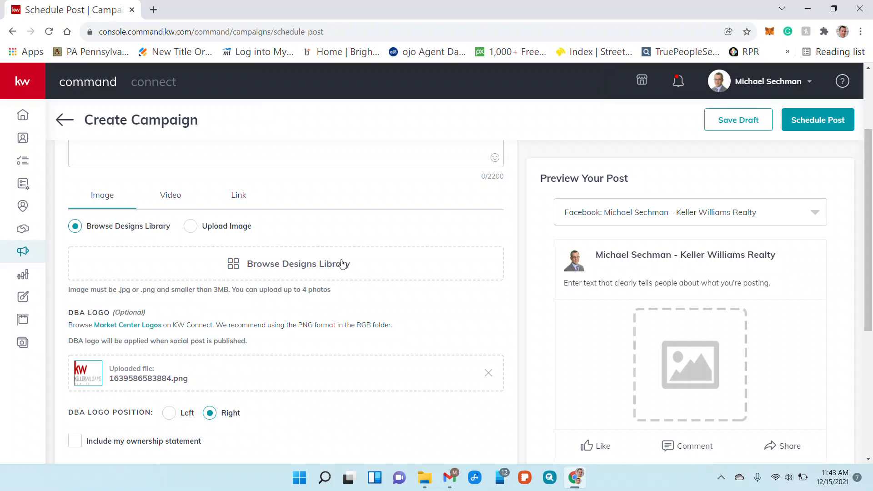
left_click(296, 265)
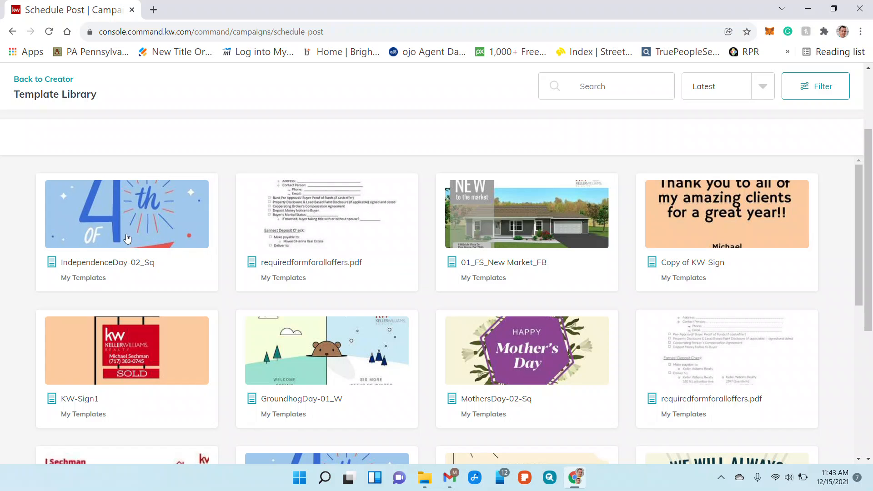
left_click(138, 232)
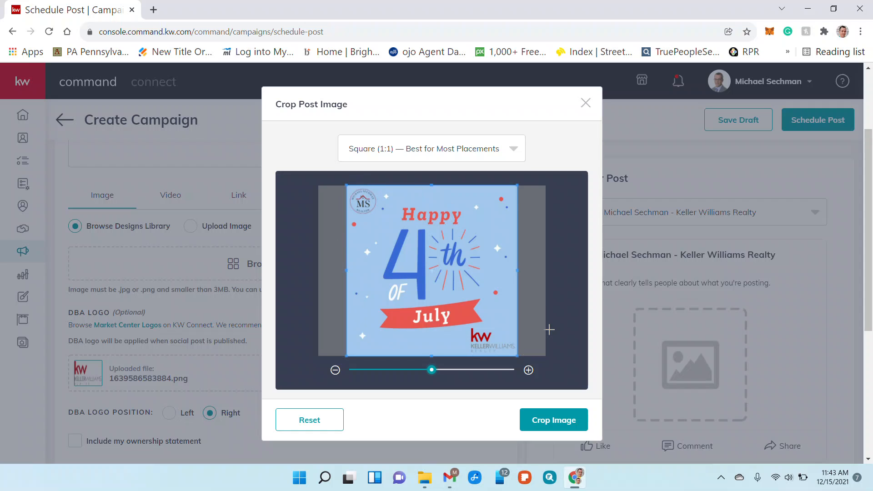
- Try the Wide (1.91:1) and Free crop ratios on the 4th of July post image
left_click(438, 153)
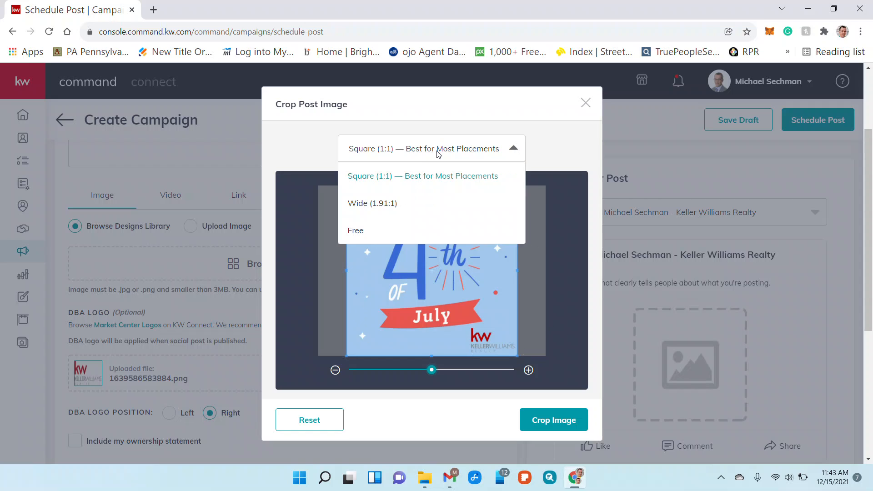
left_click(427, 204)
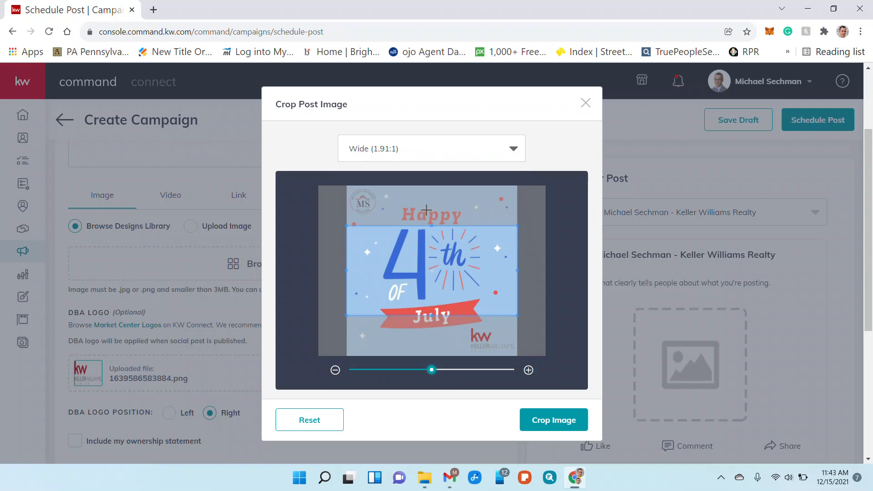
left_click(437, 138)
left_click(433, 230)
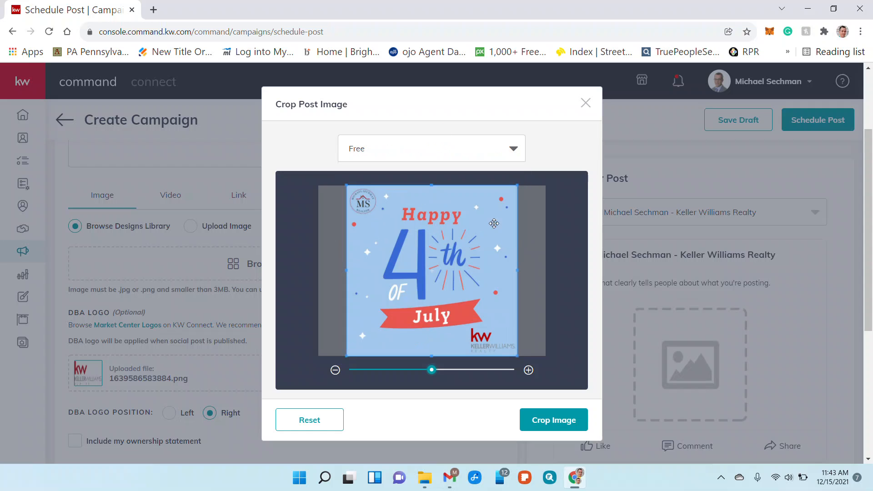
- Set the crop ratio to Square (1:1) and crop the post image
left_click(452, 159)
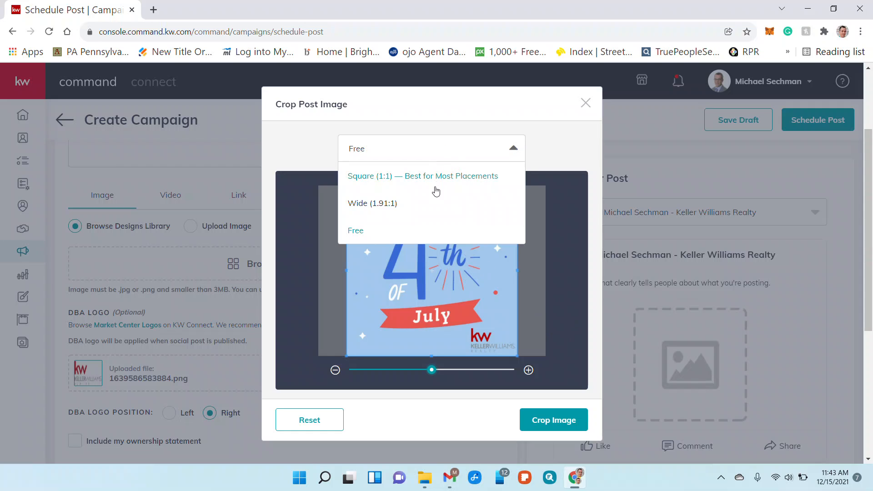
left_click(438, 177)
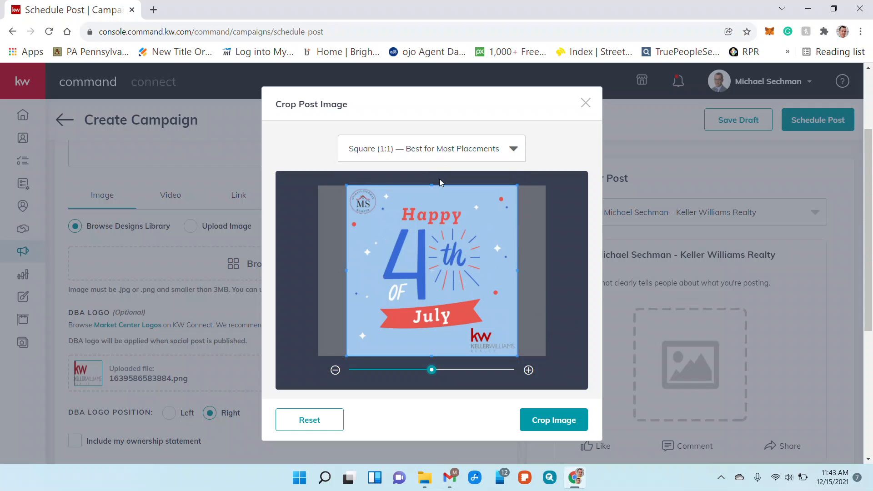
left_click(559, 418)
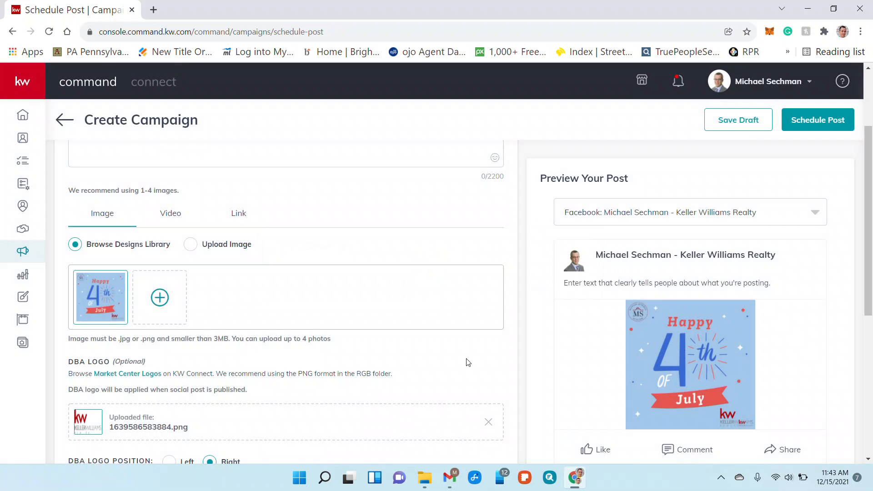
- Write the post text "Wishing you a safe and happy 4th of July!"
scroll(419, 264, "up", 3)
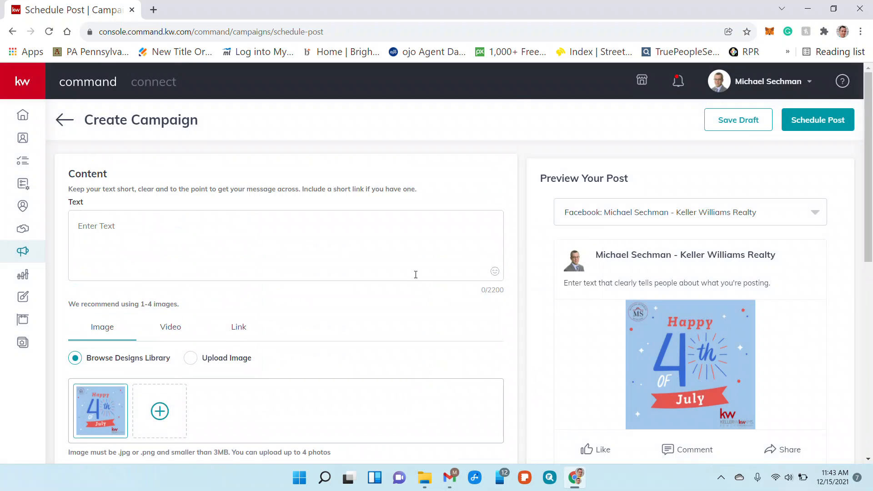
left_click(288, 236)
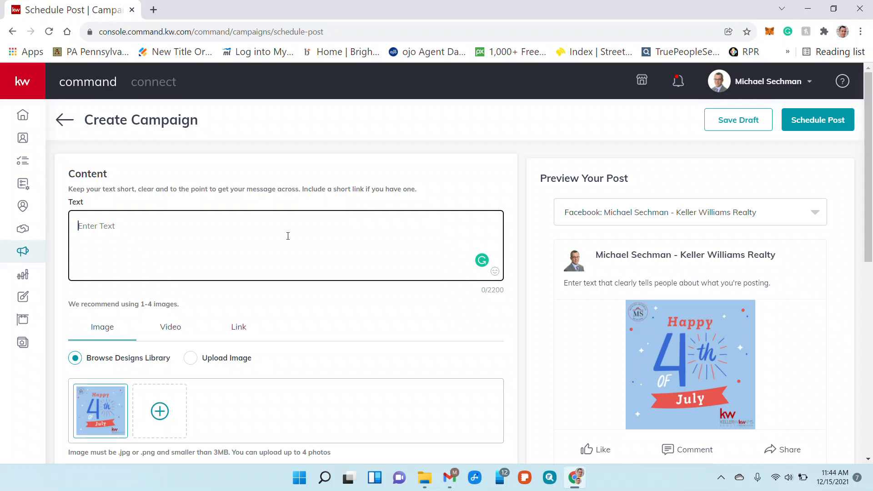
type("Wish")
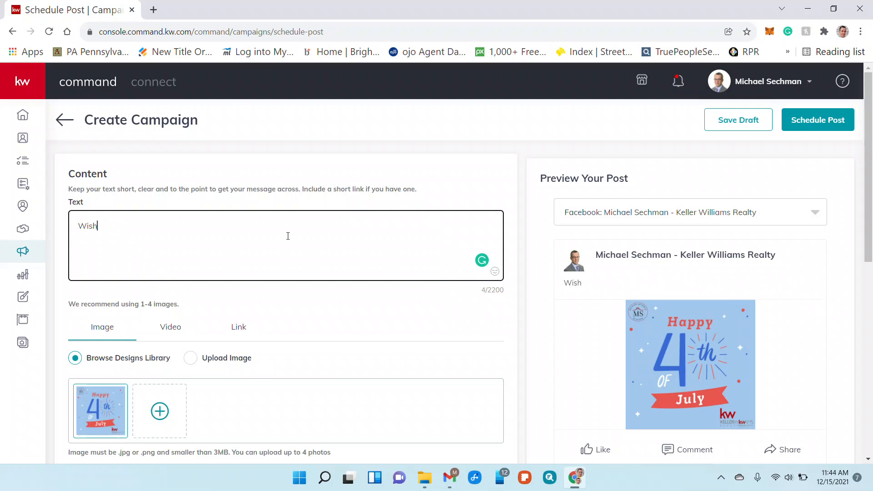
type("ing you a safe and H")
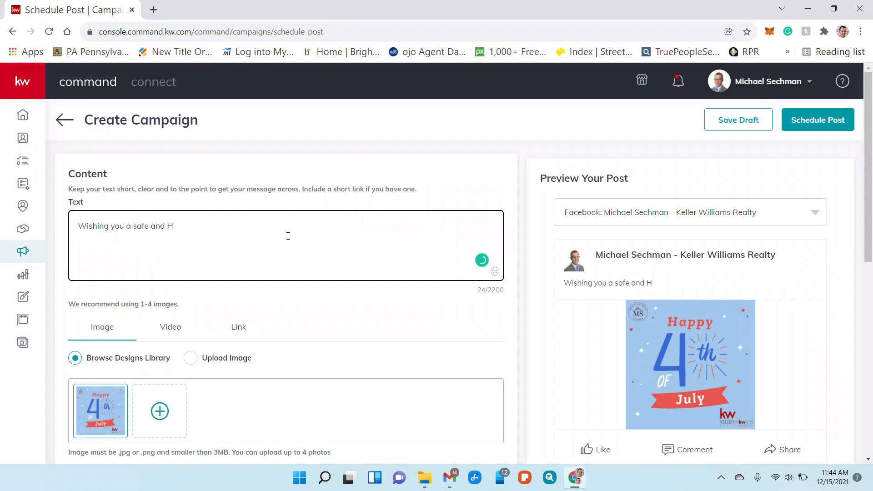
key("BackSpace")
type("happy 4th of July!")
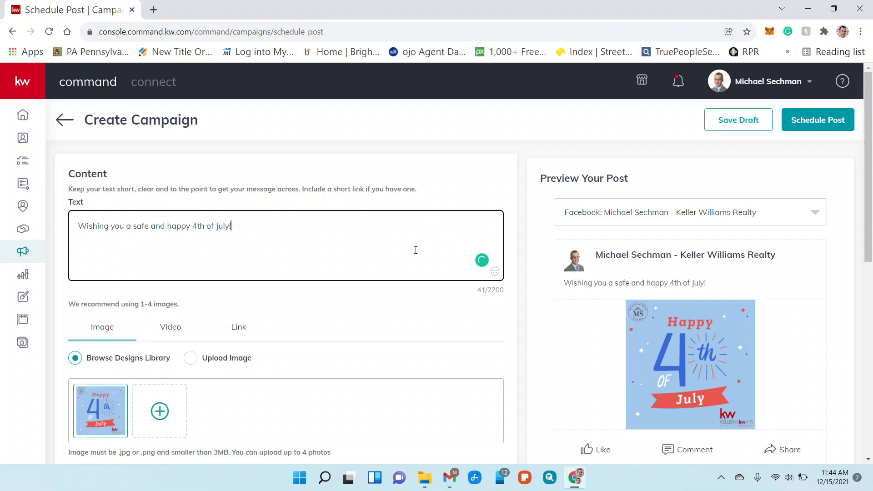
- Remove the uploaded DBA logo file from the post
scroll(394, 300, "down", 2)
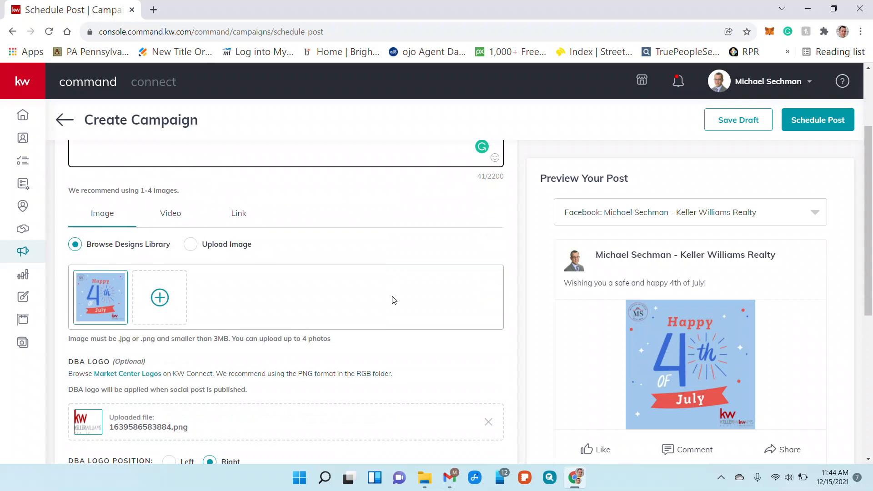
scroll(394, 300, "down", 2)
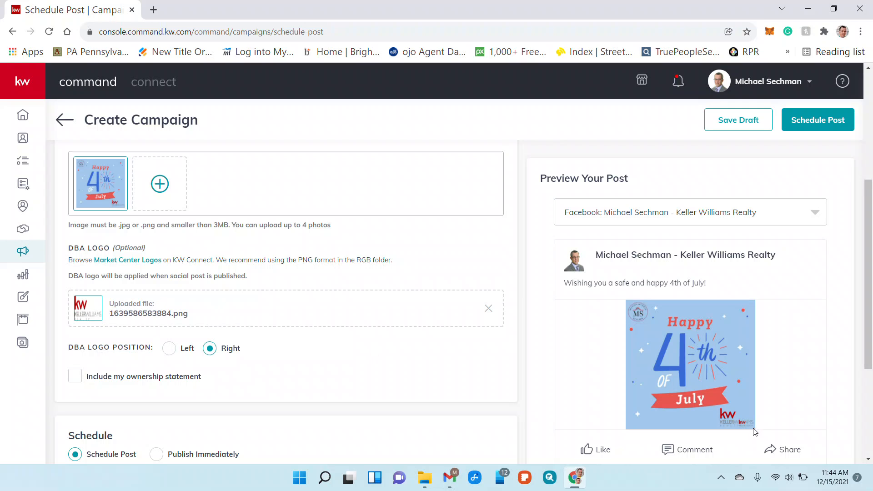
left_click(488, 308)
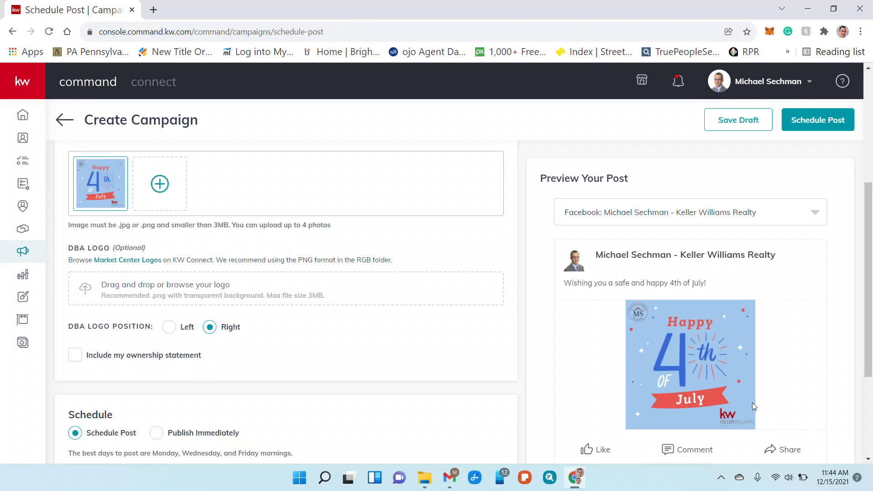
- Set the post's publishing date to June 4, 2022
scroll(401, 331, "down", 3)
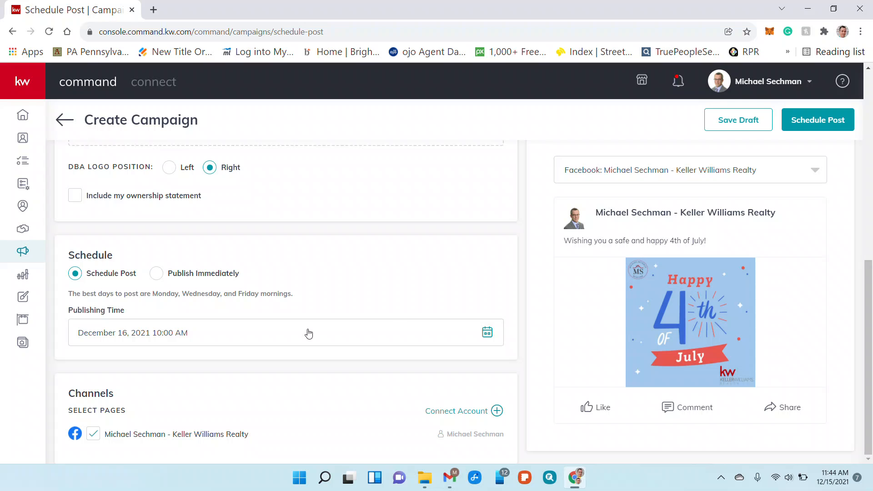
left_click(300, 339)
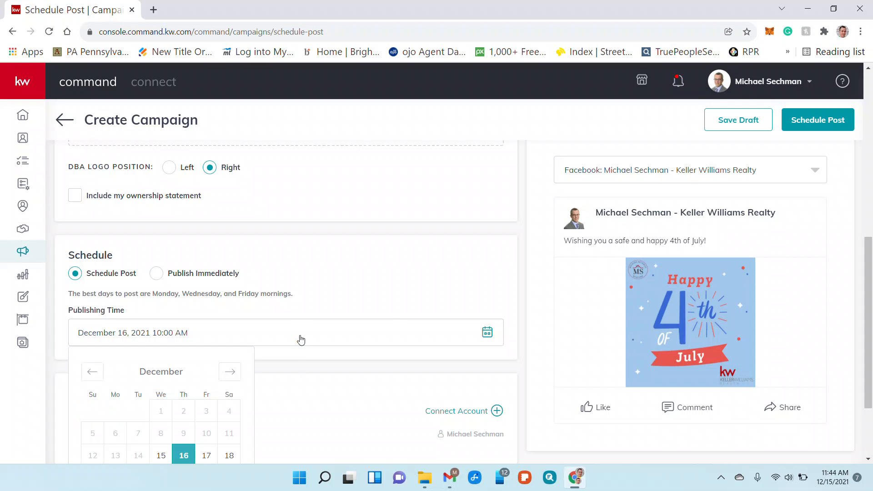
left_click(230, 375)
left_click(230, 375)
left_click(230, 376)
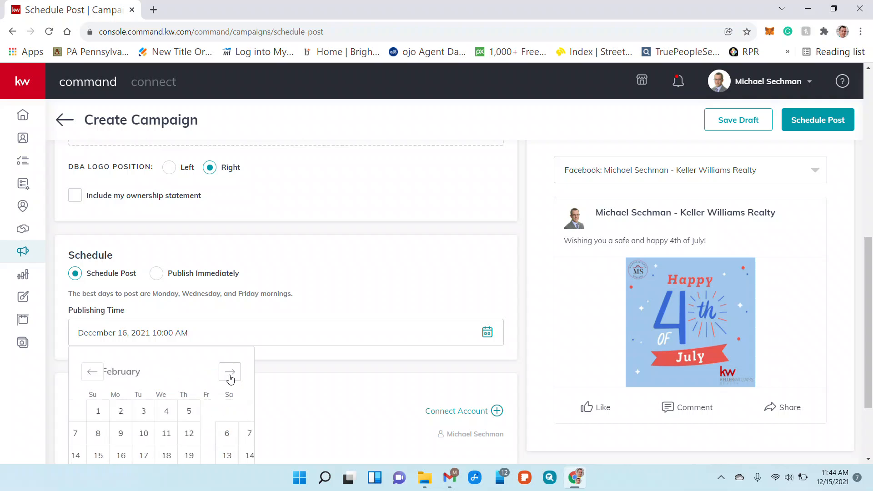
left_click(230, 376)
left_click(230, 377)
left_click(230, 377)
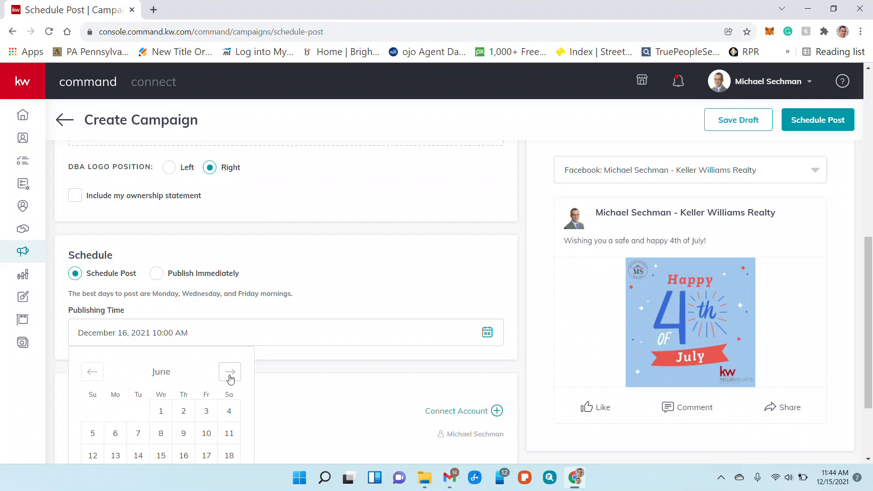
scroll(231, 376, "down", 2)
left_click(230, 304)
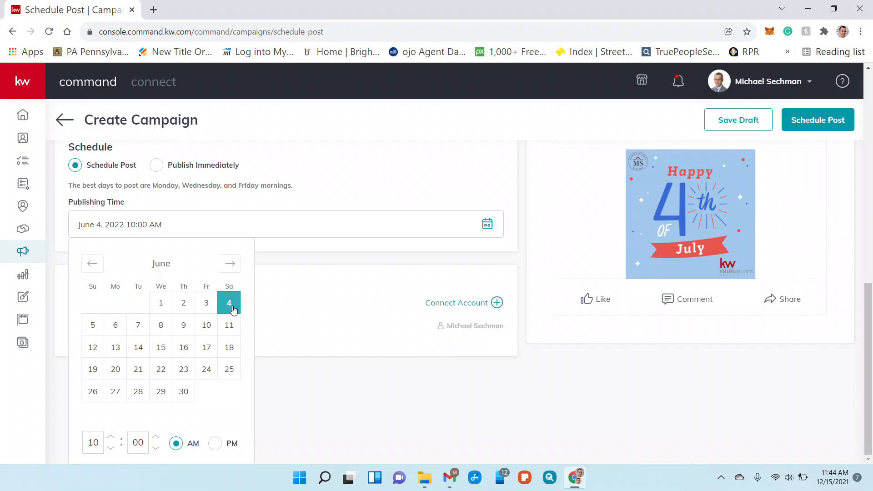
- Set the publishing time to 4:00 AM and close the date picker
left_click(110, 448)
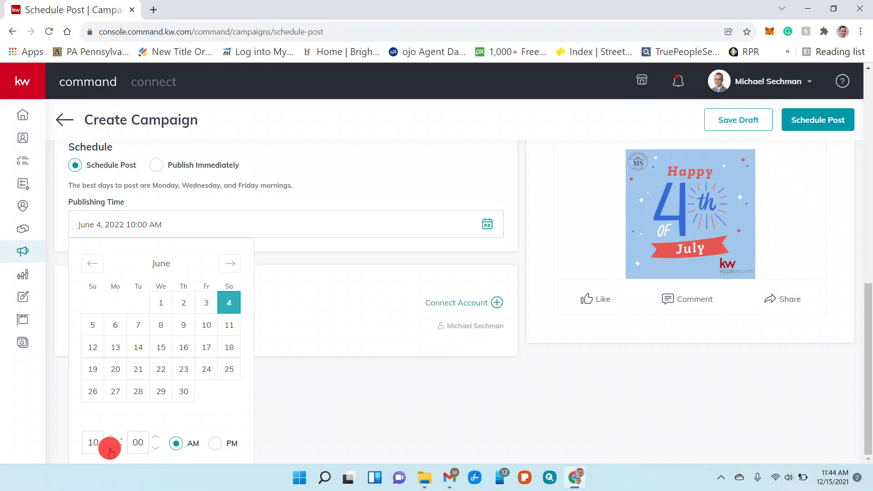
left_click(110, 447)
left_click(111, 448)
left_click(110, 448)
left_click(111, 448)
left_click(111, 448)
left_click(323, 253)
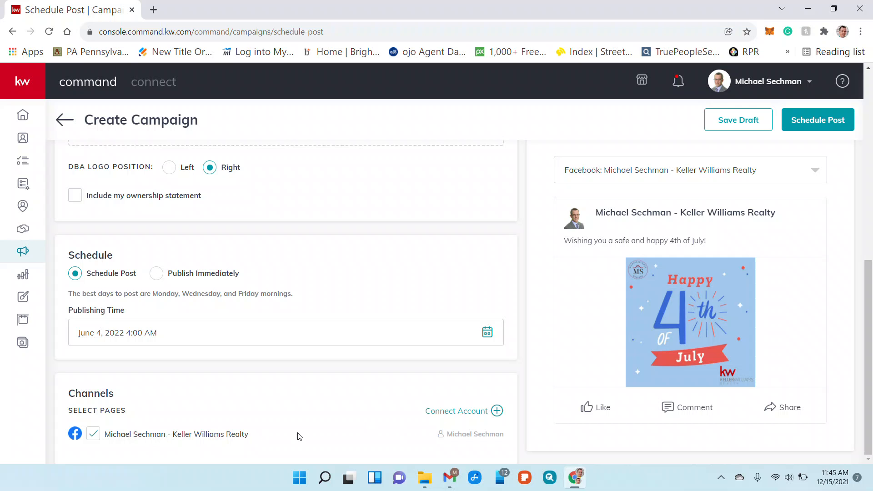
- Review the post's content, schedule it for publishing, and confirm the scheduling
scroll(318, 395, "up", 8)
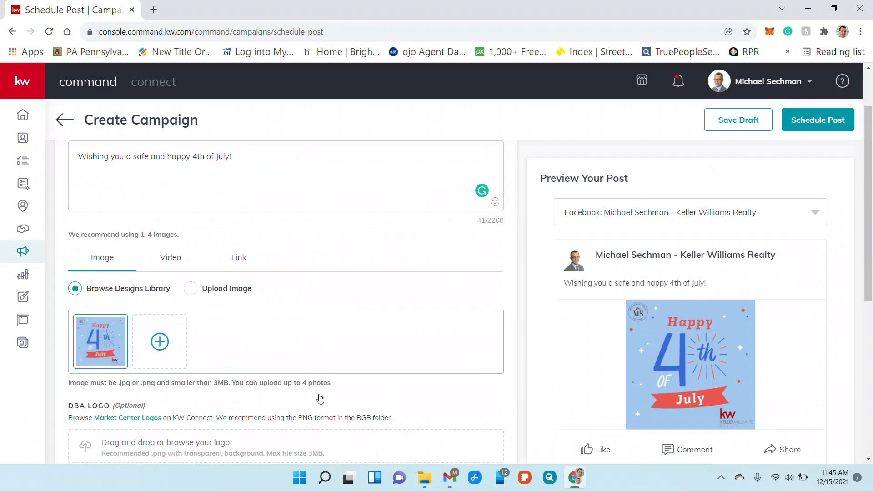
scroll(839, 302, "down", 3)
scroll(839, 302, "up", 3)
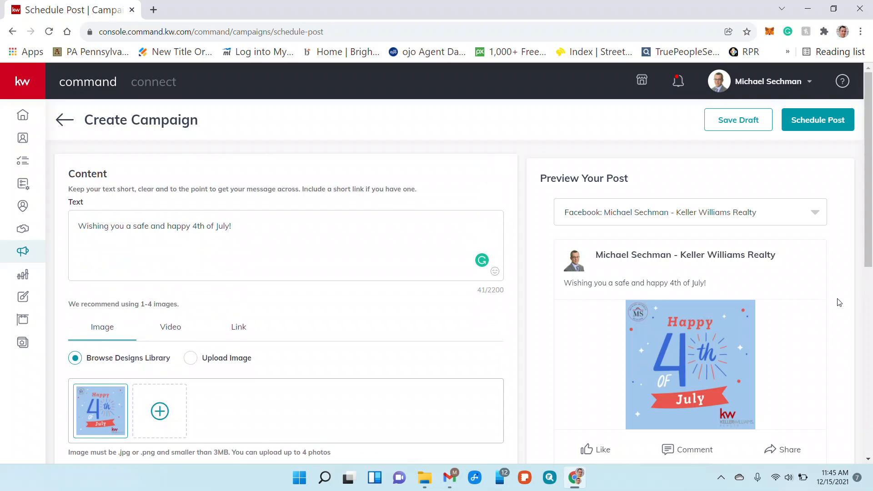
left_click(832, 122)
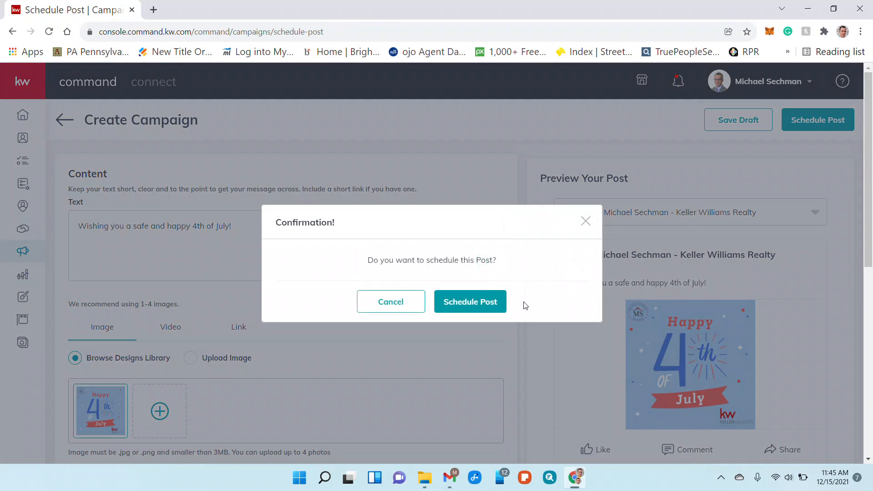
left_click(481, 302)
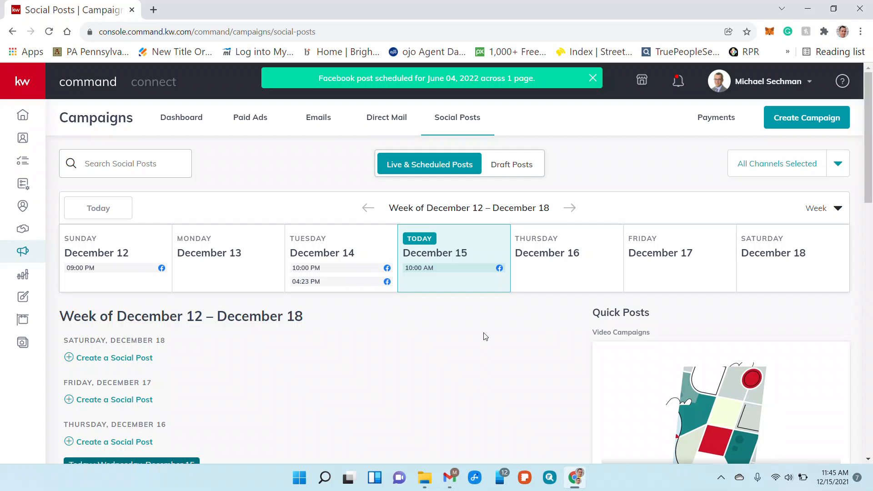
- Start a new email campaign with the goal set to Other, running through Command Email
scroll(484, 355, "down", 5)
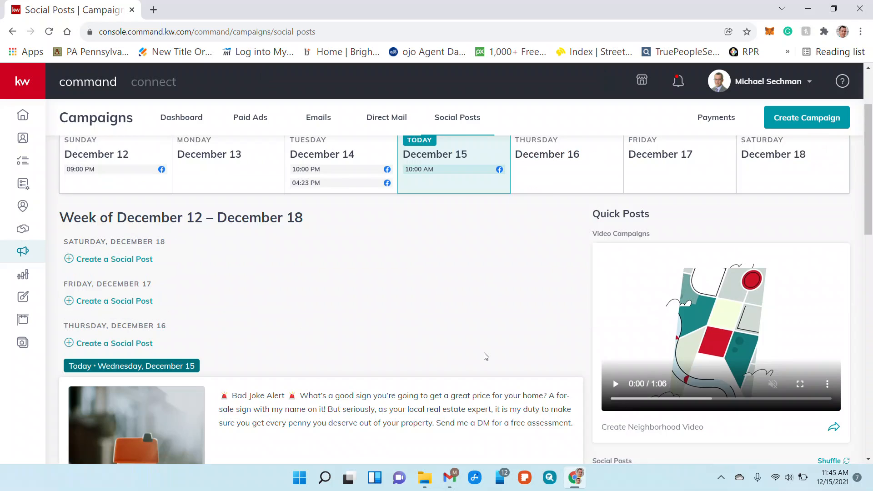
scroll(485, 356, "up", 5)
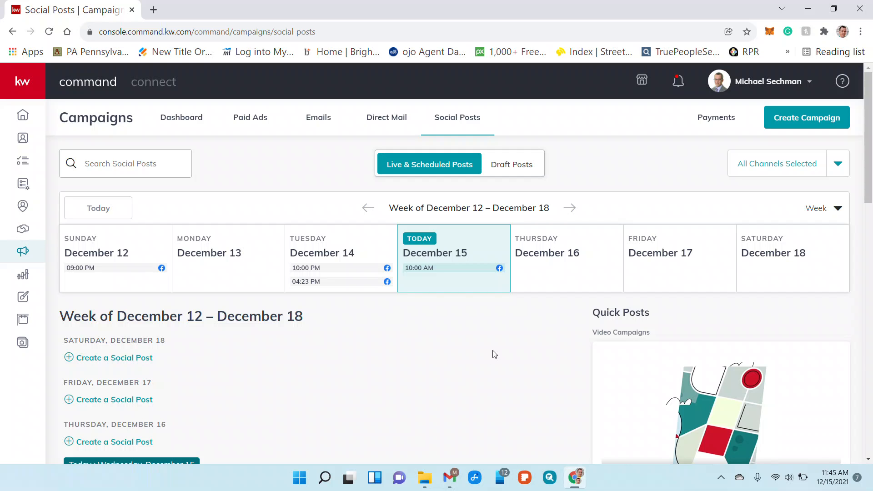
left_click(827, 119)
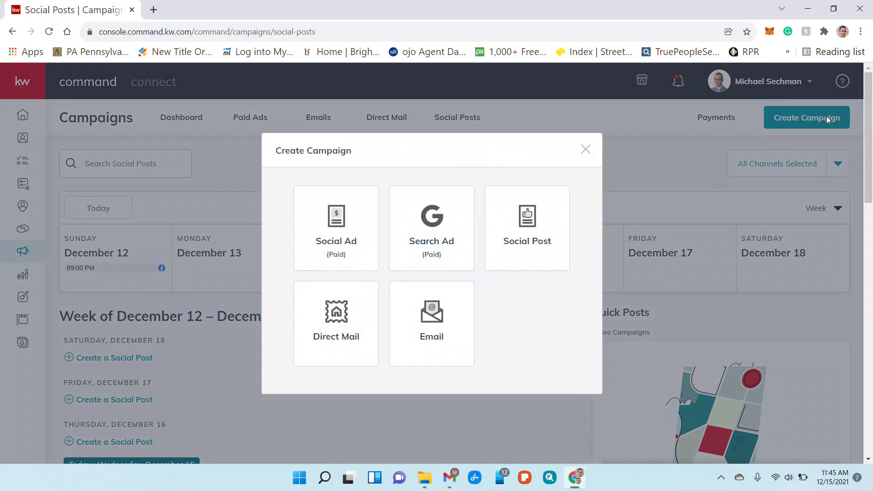
left_click(436, 337)
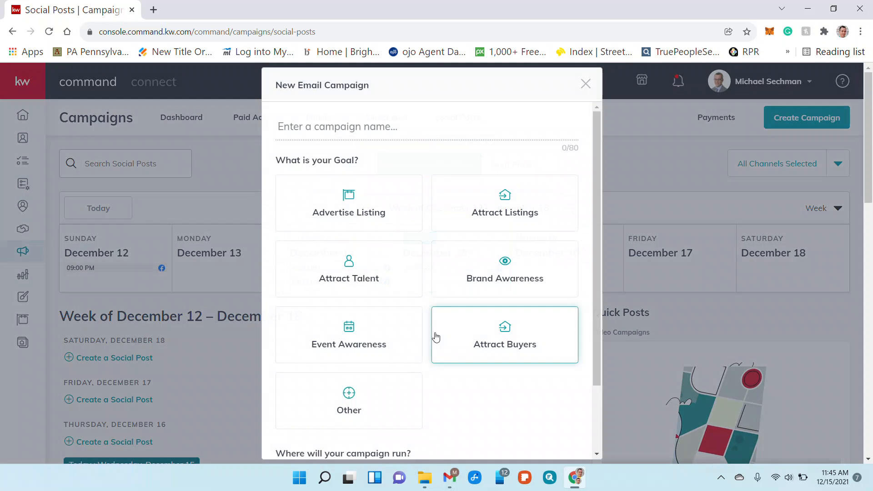
scroll(435, 337, "down", 1)
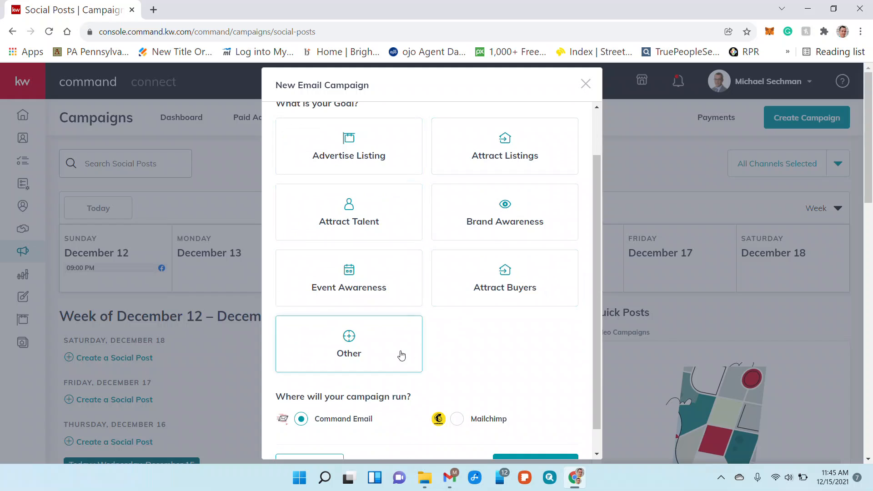
left_click(377, 350)
scroll(559, 357, "up", 1)
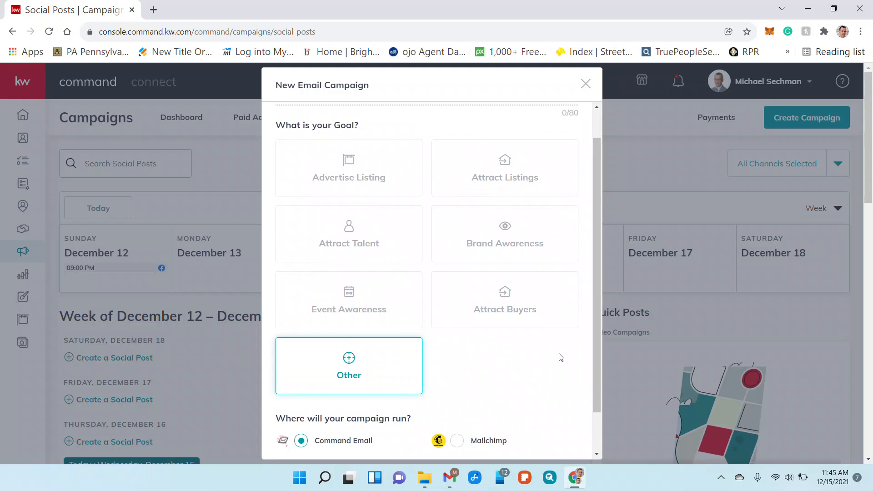
scroll(560, 356, "down", 2)
left_click(551, 437)
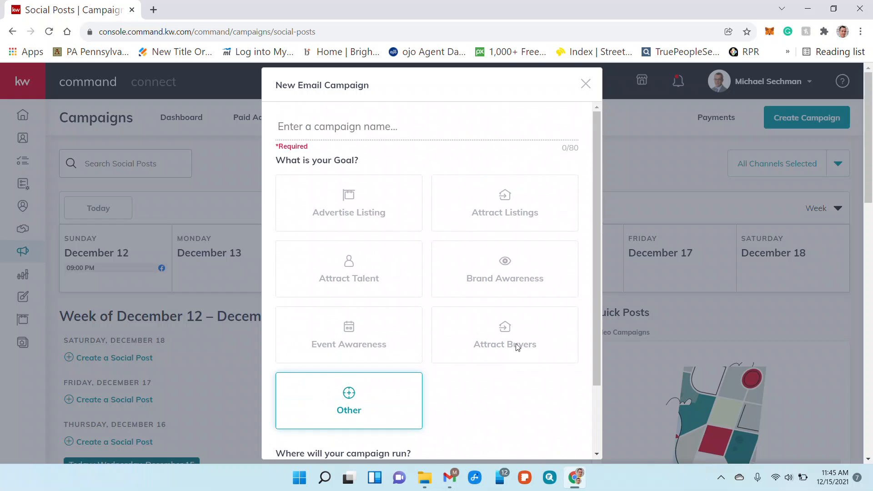
- Name the email campaign "4th of July" and create it
left_click(376, 121)
type("Hapy")
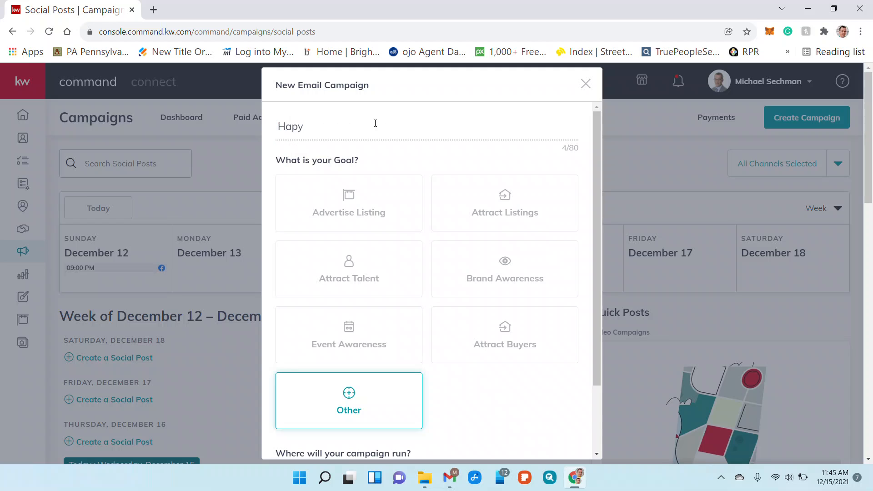
key("BackSpace")
key("BackSpace")
key("BackSpace")
type("4th of July")
scroll(480, 267, "down", 2)
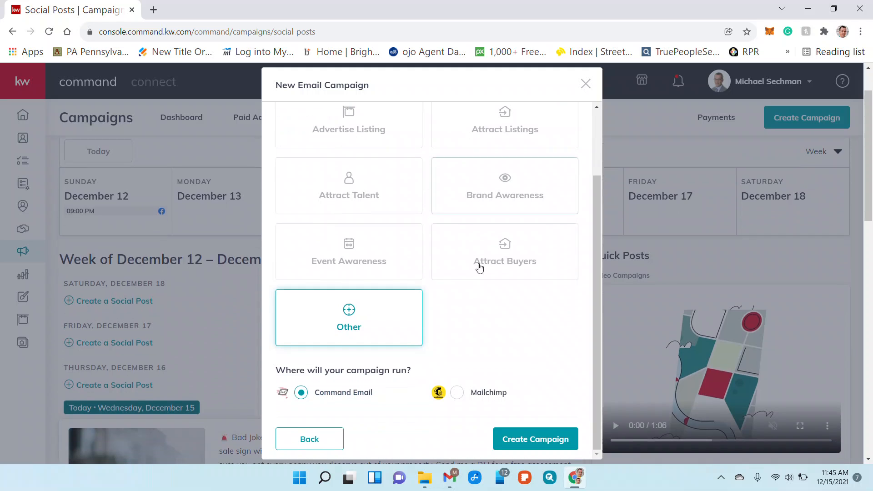
left_click(557, 440)
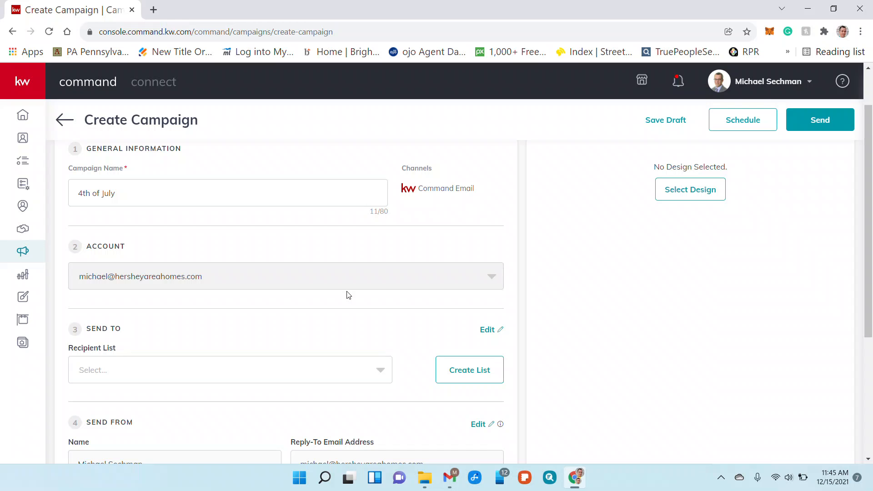
- Apply the saved 4th of July template as the campaign's design, previewing the full email before saving it
left_click(704, 189)
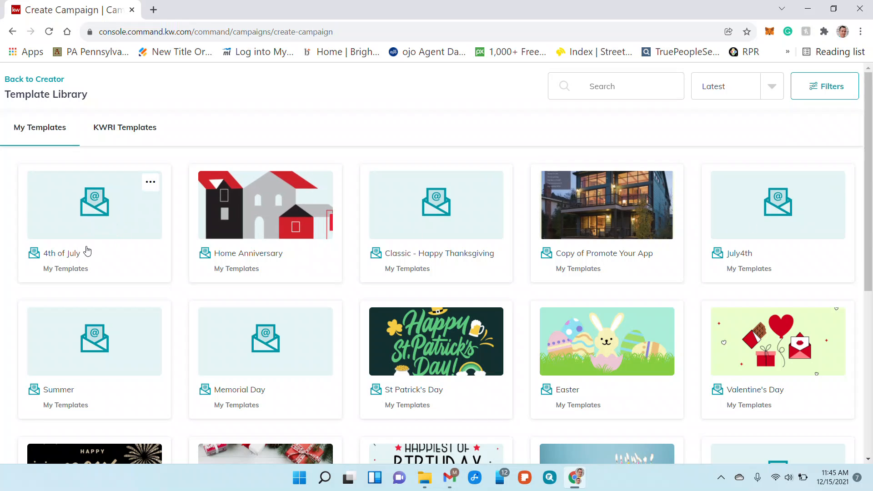
left_click(117, 236)
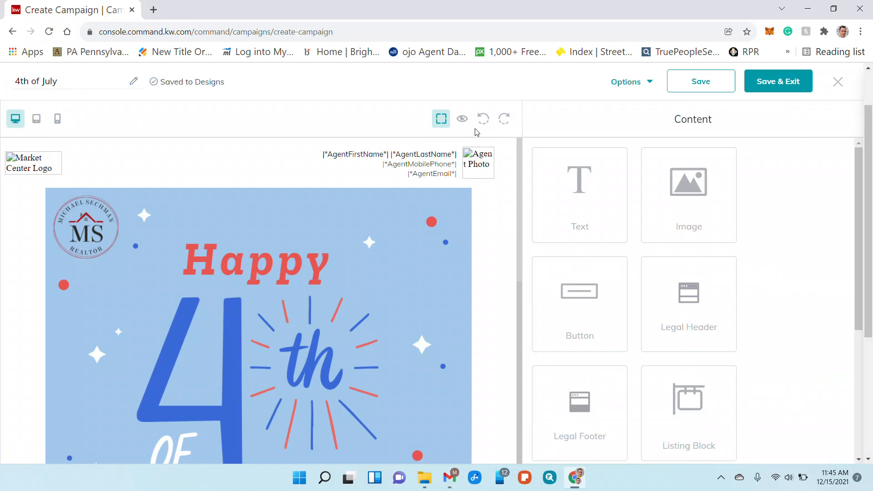
left_click(462, 119)
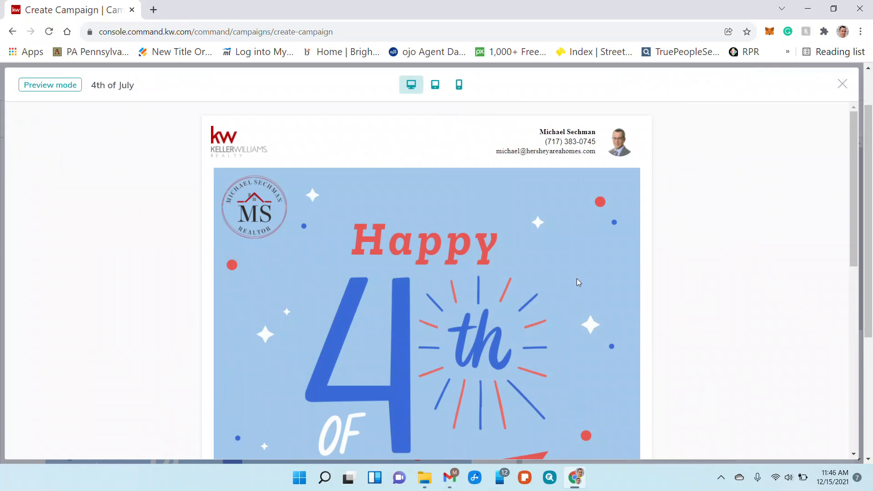
scroll(577, 278, "down", 7)
scroll(578, 283, "down", 2)
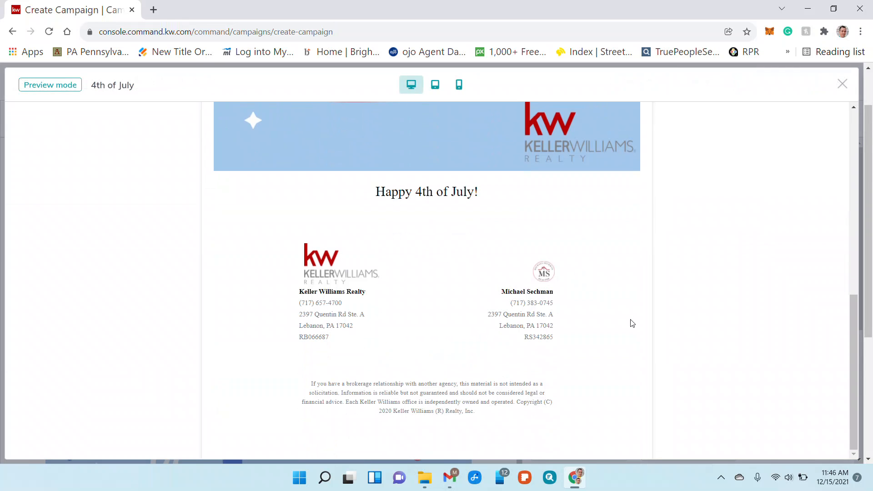
scroll(632, 323, "up", 15)
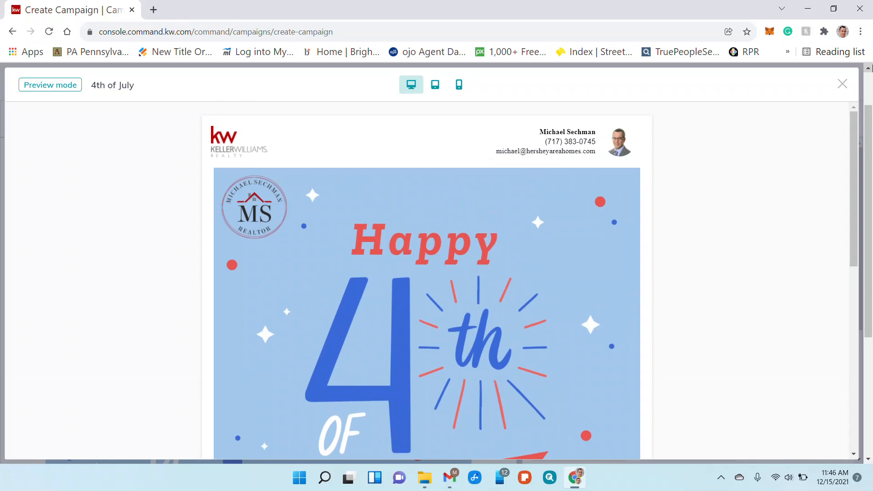
left_click(842, 88)
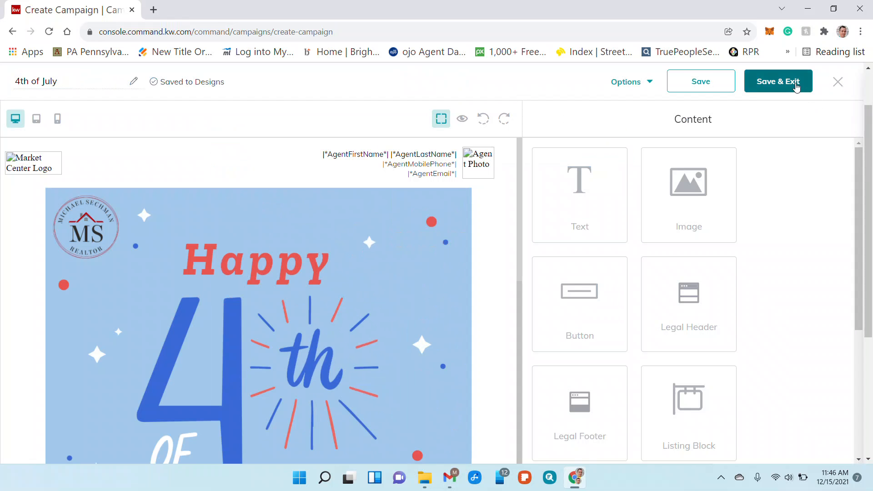
left_click(797, 84)
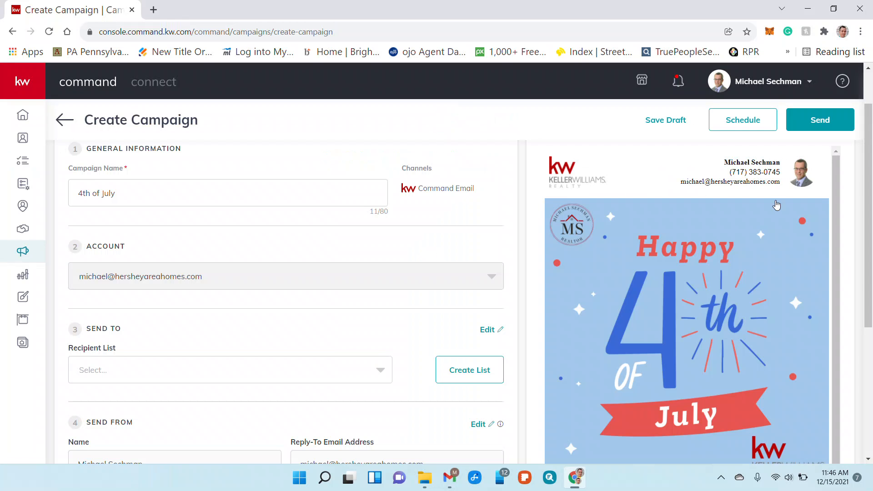
- Review the campaign form and email preview, and look through the existing recipient lists
scroll(735, 271, "down", 10)
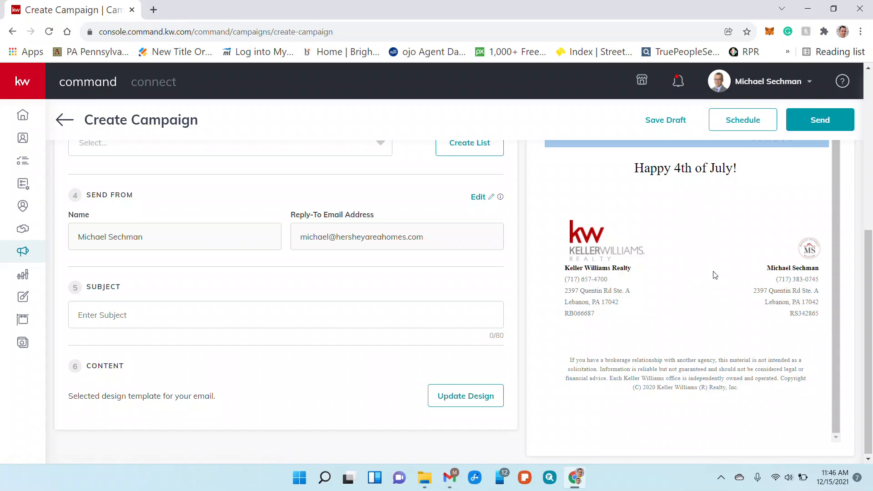
scroll(699, 278, "up", 5)
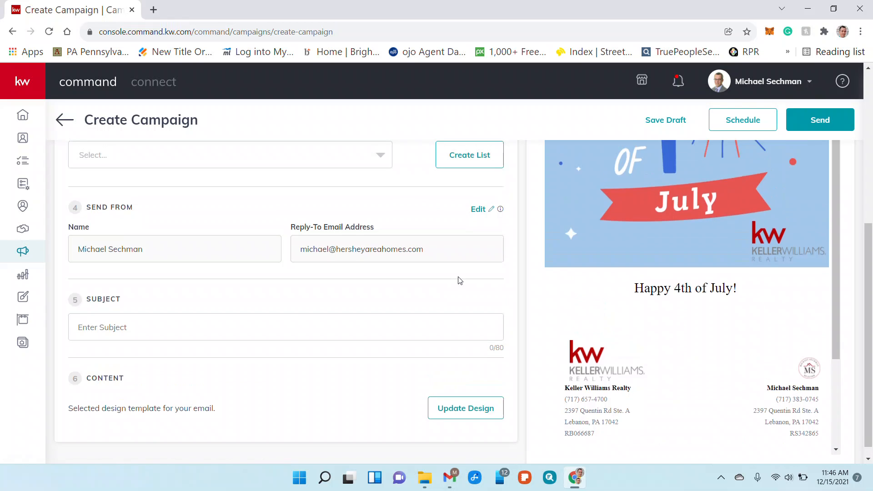
scroll(459, 278, "up", 5)
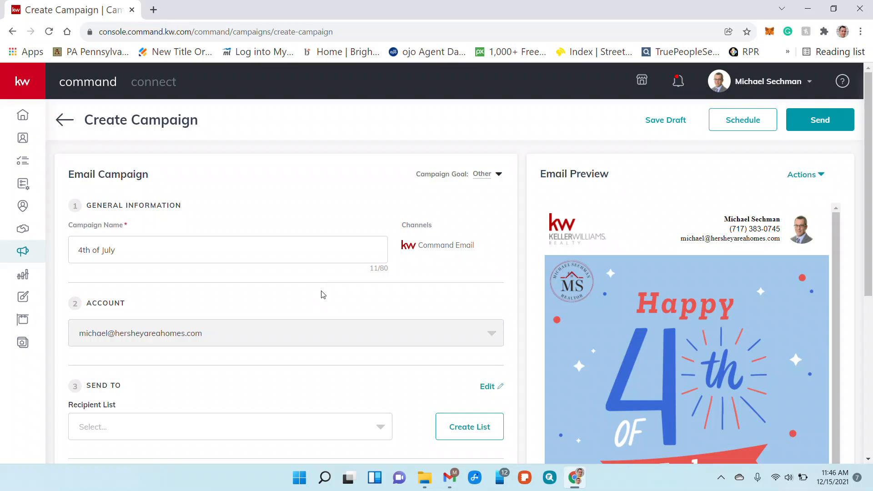
scroll(336, 319, "down", 3)
left_click(349, 320)
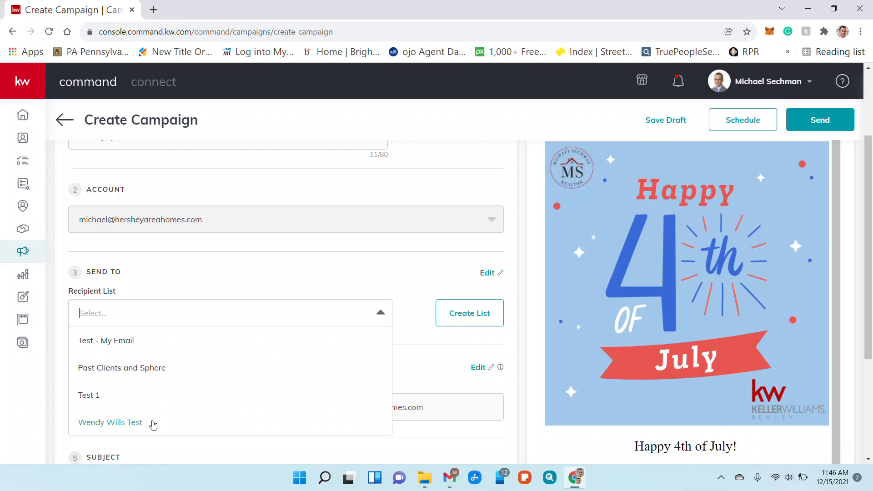
left_click(379, 279)
- Start a new recipient list and filter its contacts by the sphere tag
left_click(476, 330)
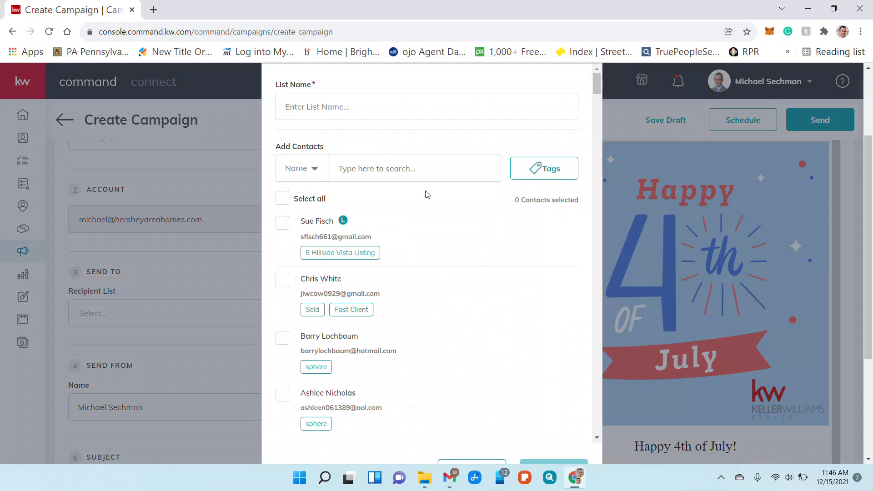
left_click(384, 105)
left_click(555, 177)
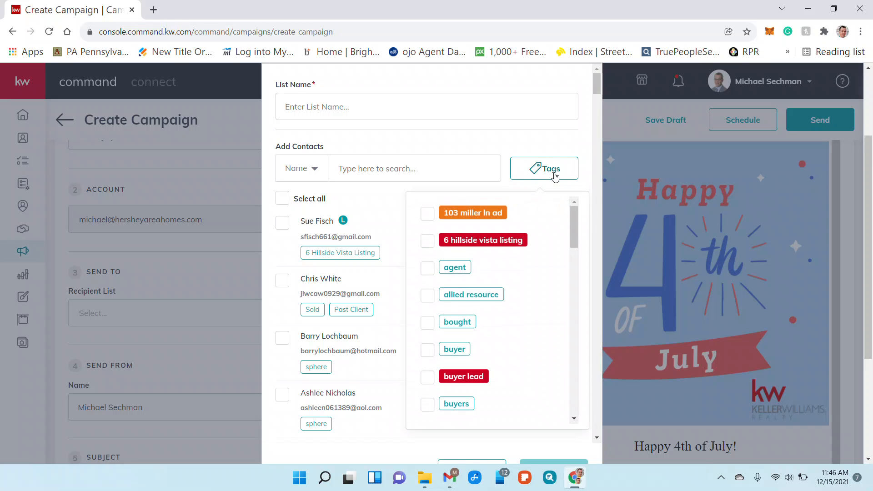
scroll(527, 314, "down", 5)
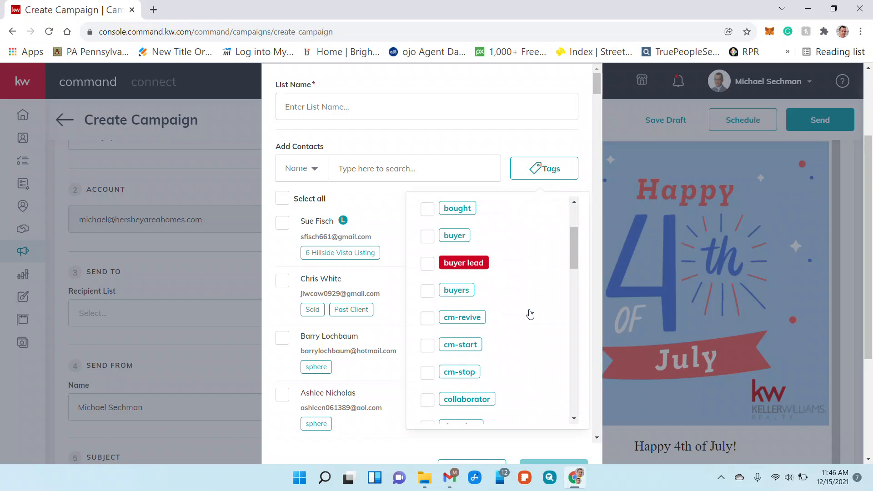
scroll(530, 314, "down", 10)
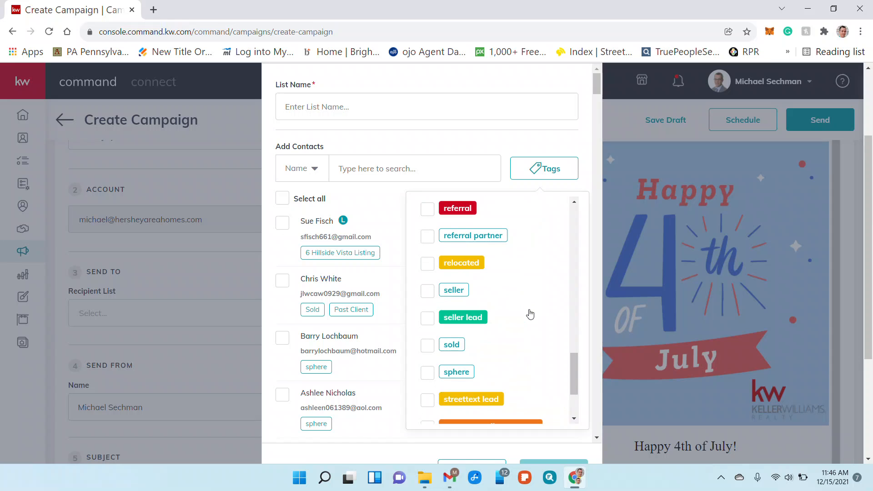
left_click(429, 376)
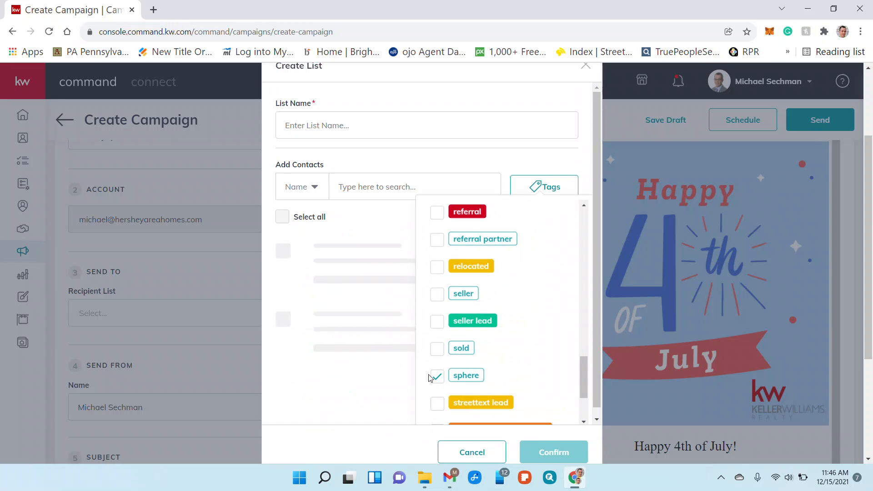
- Add the past client tag to the contact filter and close the tag selection
scroll(527, 340, "down", 5)
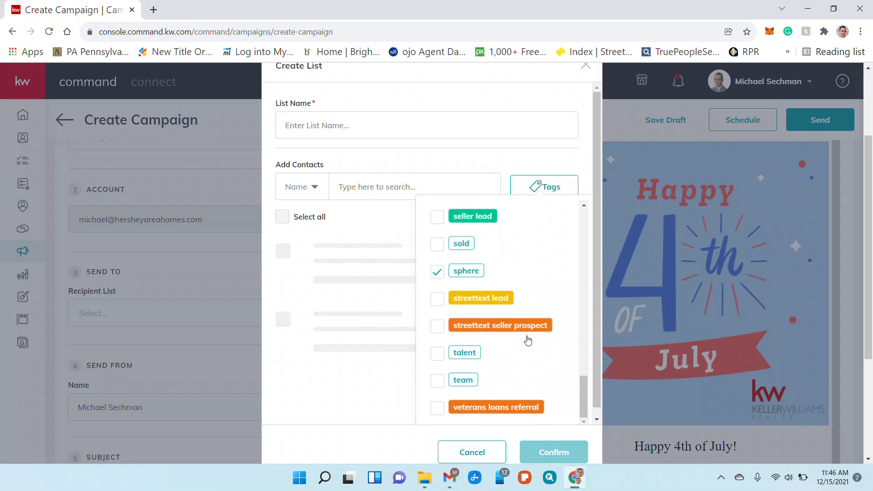
scroll(542, 233, "up", 5)
scroll(532, 244, "up", 3)
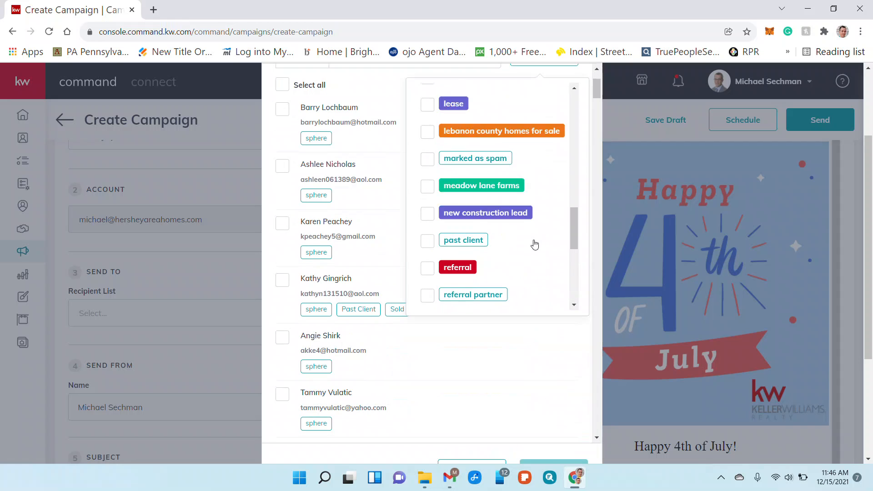
scroll(532, 244, "down", 3)
left_click(423, 193)
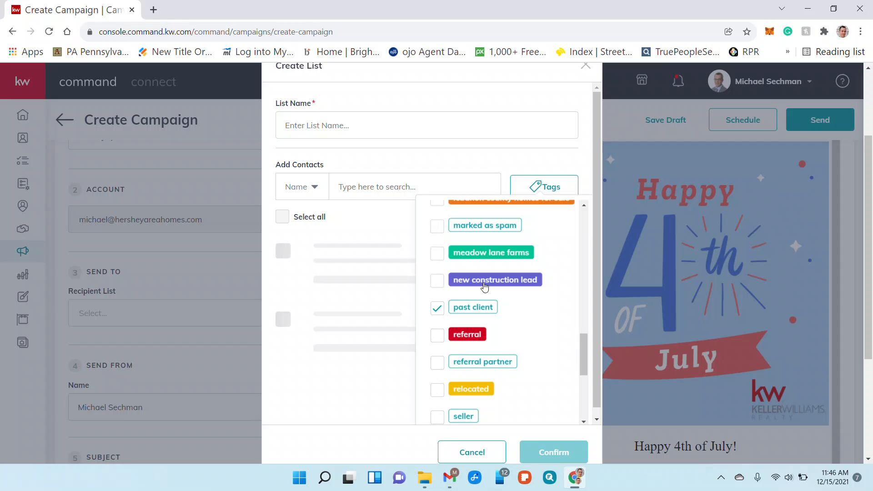
left_click(510, 157)
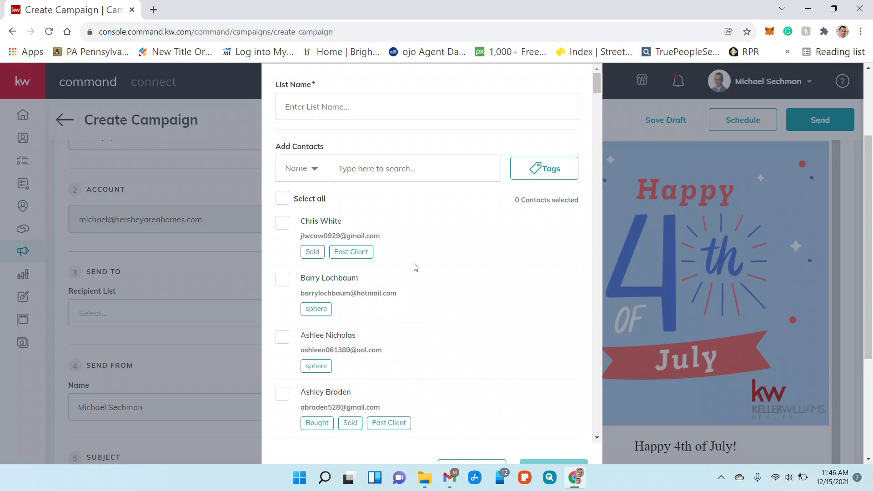
- Select all the filtered contacts for the new recipient list and look over the selection
left_click(282, 200)
scroll(539, 273, "down", 15)
scroll(537, 293, "up", 11)
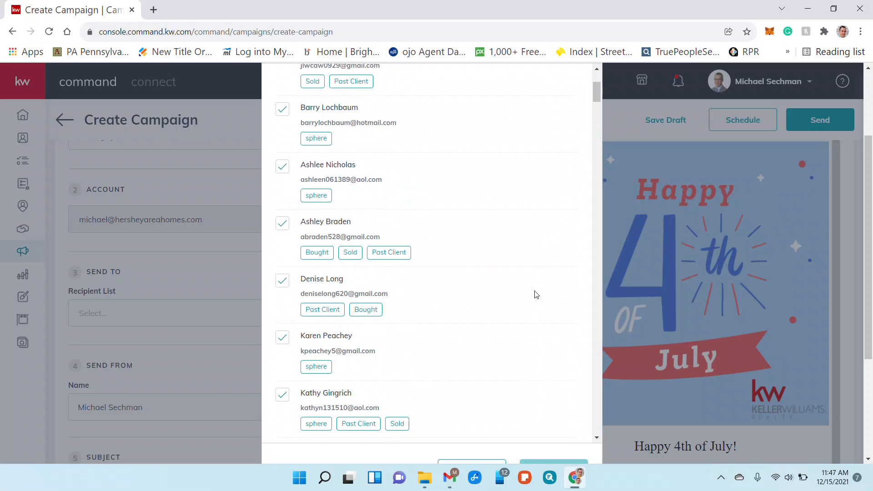
scroll(537, 293, "up", 4)
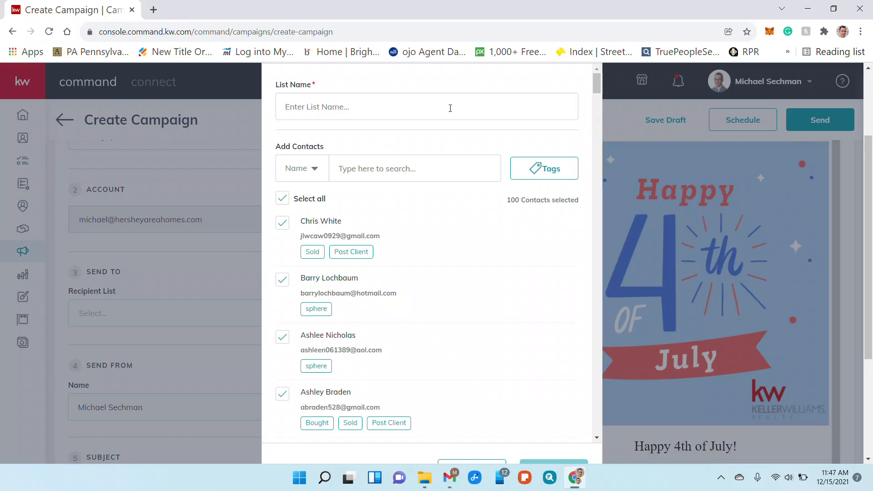
scroll(509, 309, "down", 3)
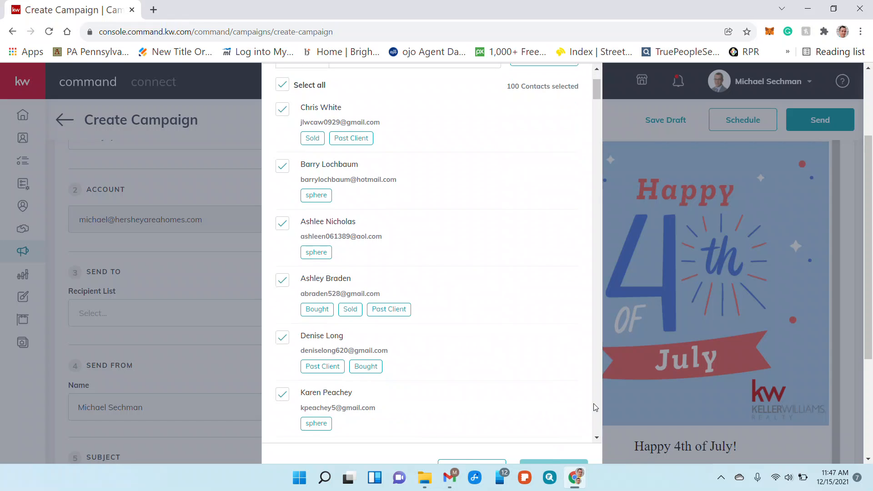
scroll(714, 377, "down", 4)
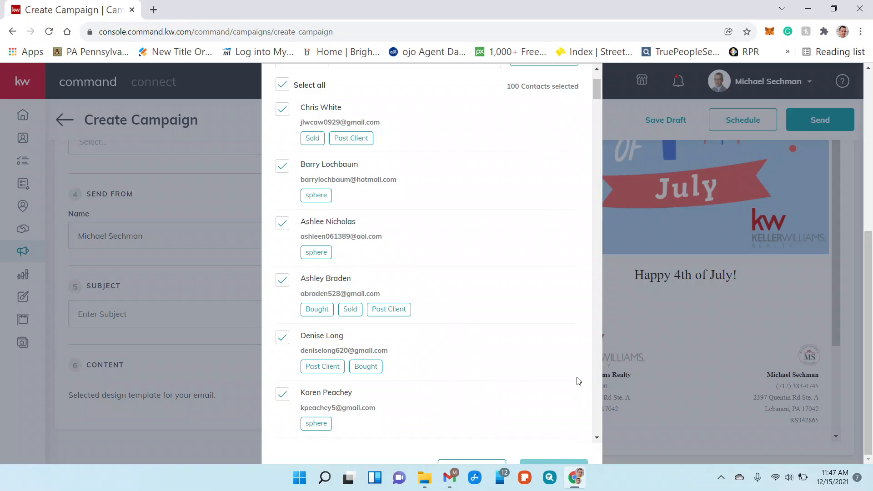
scroll(576, 377, "up", 3)
scroll(480, 247, "up", 4)
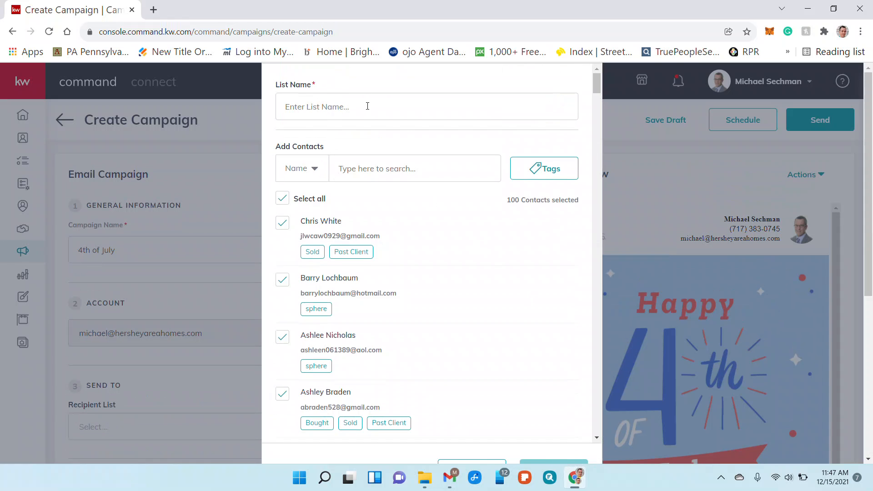
- Discard the unfinished new recipient list and choose "Test - My Email" as the campaign's recipient list
left_click(676, 180)
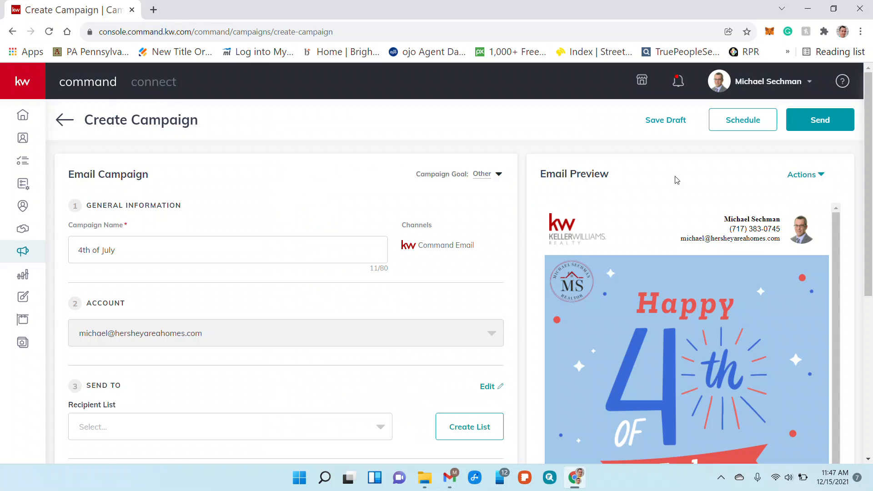
scroll(273, 364, "down", 3)
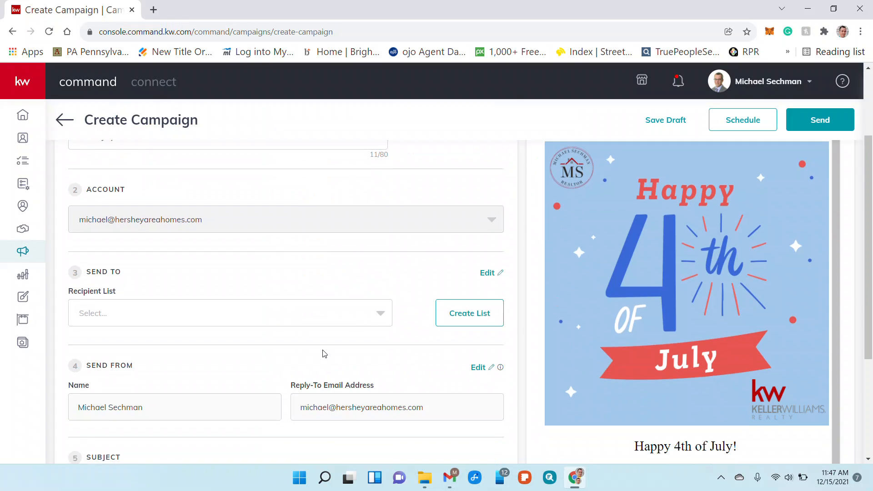
left_click(381, 313)
left_click(352, 342)
left_click(421, 267)
- Enter "Happy 4th of July!" as the subject of the email campaign
scroll(416, 276, "down", 3)
scroll(418, 278, "down", 1)
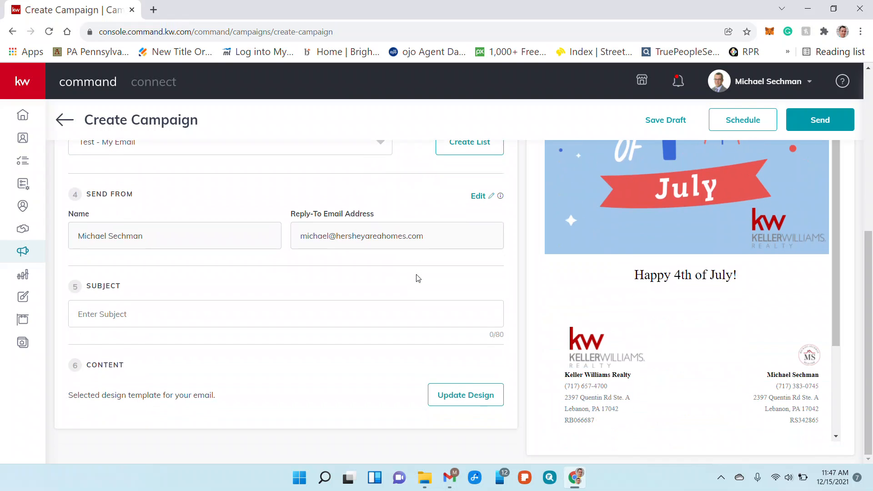
left_click(287, 315)
type("Happy 4th of July!")
- Check the campaign's scheduling options, close them without scheduling, and look over the completed campaign form
scroll(325, 340, "up", 6)
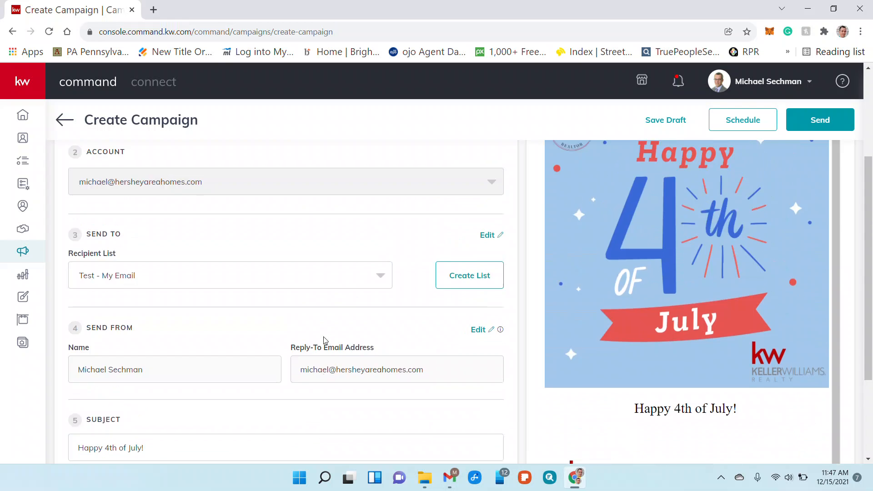
left_click(751, 123)
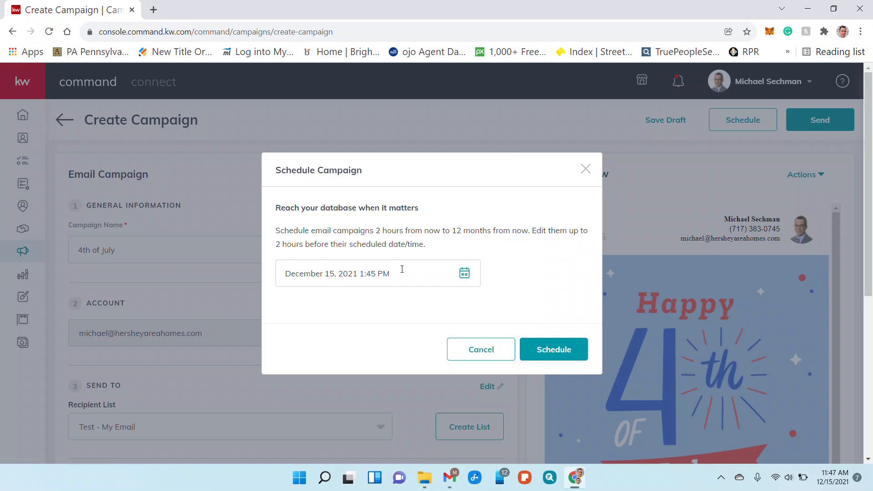
left_click(486, 351)
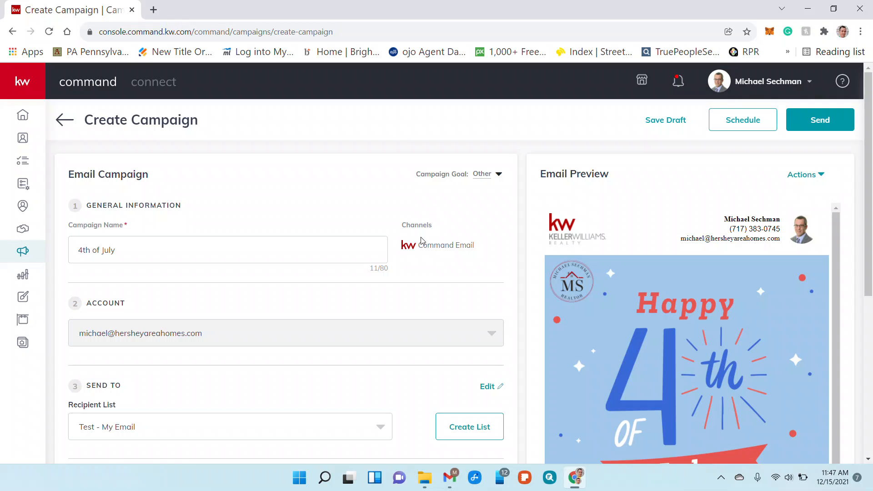
scroll(381, 333, "down", 2)
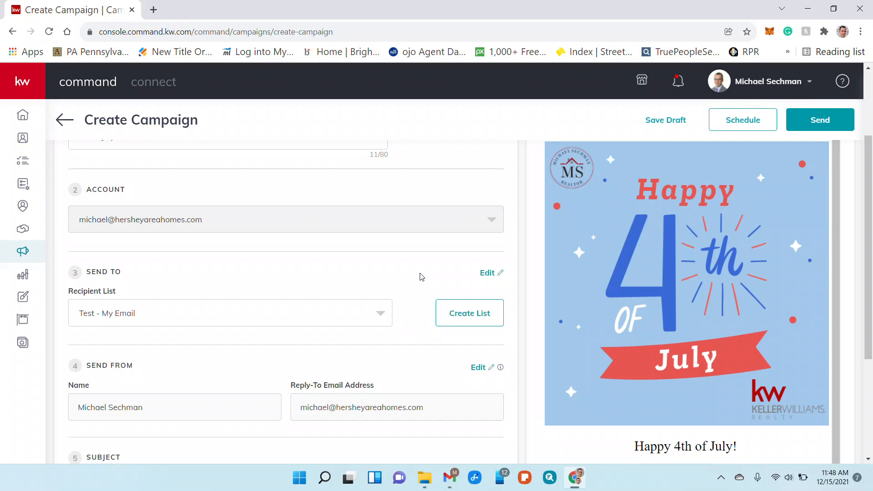
scroll(414, 279, "up", 1)
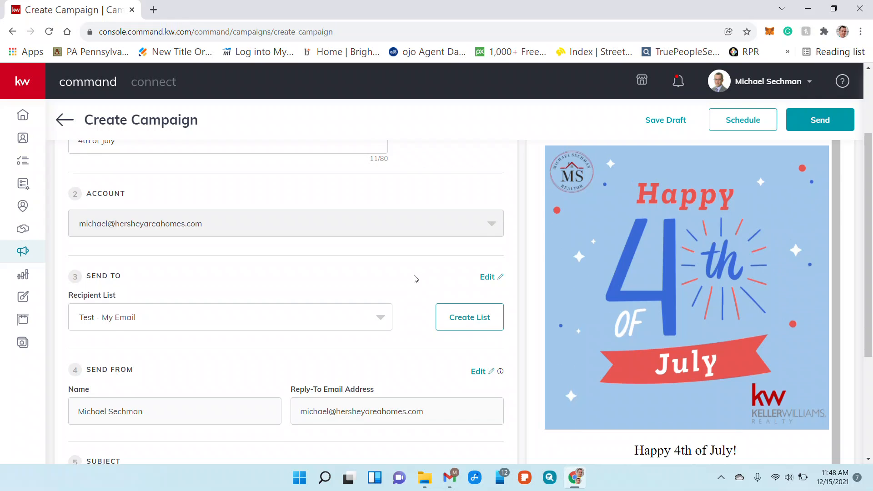
scroll(415, 278, "up", 3)
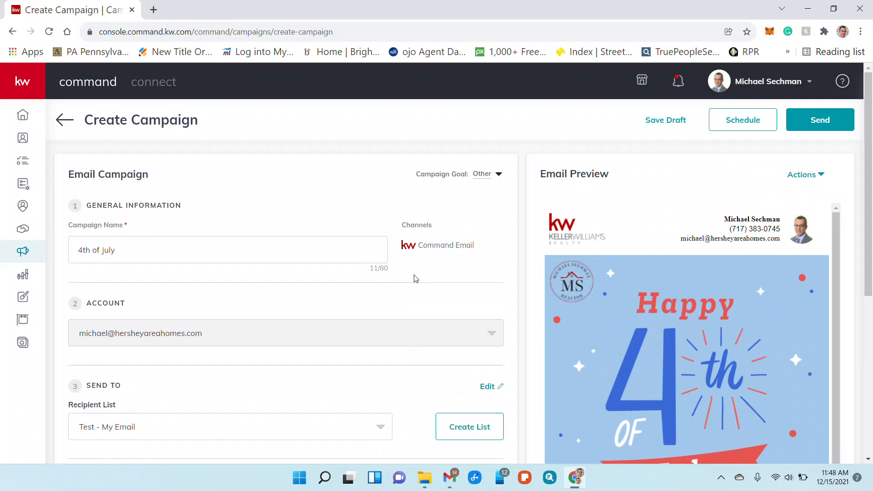